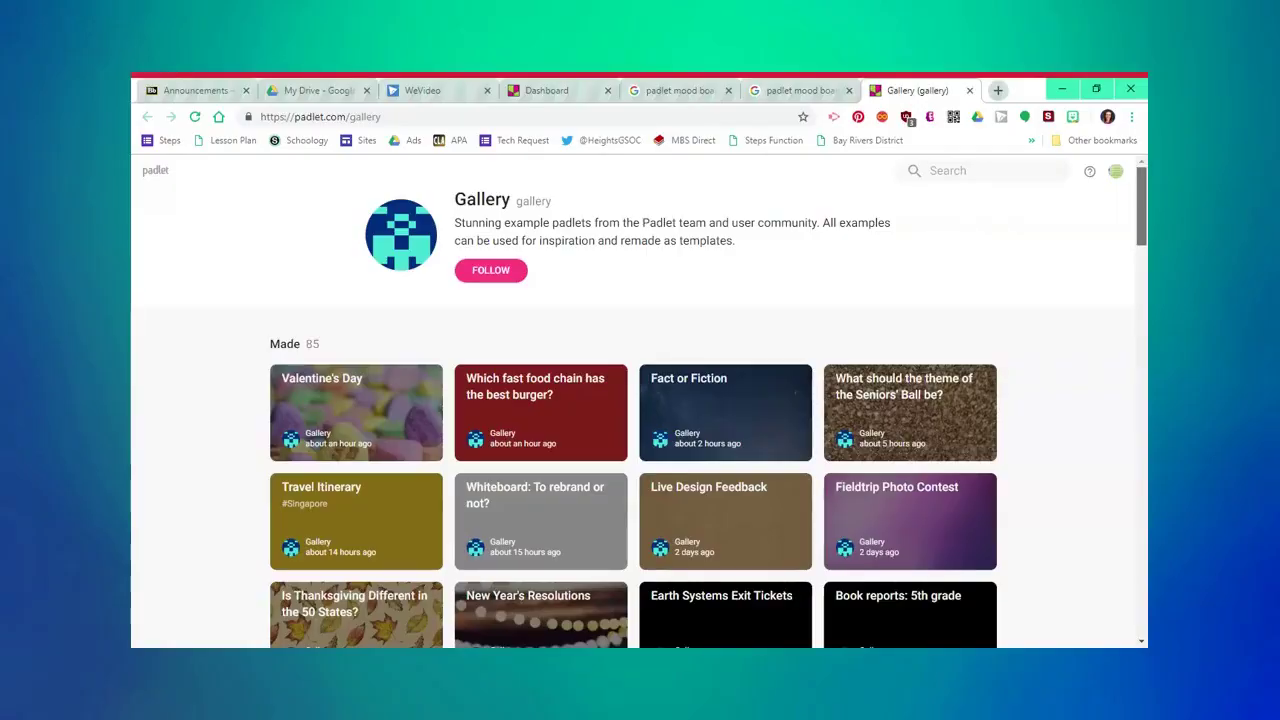
Browse the example padlets in the Gallery for inspiration and templates.
scroll(639, 405, "down", 2)
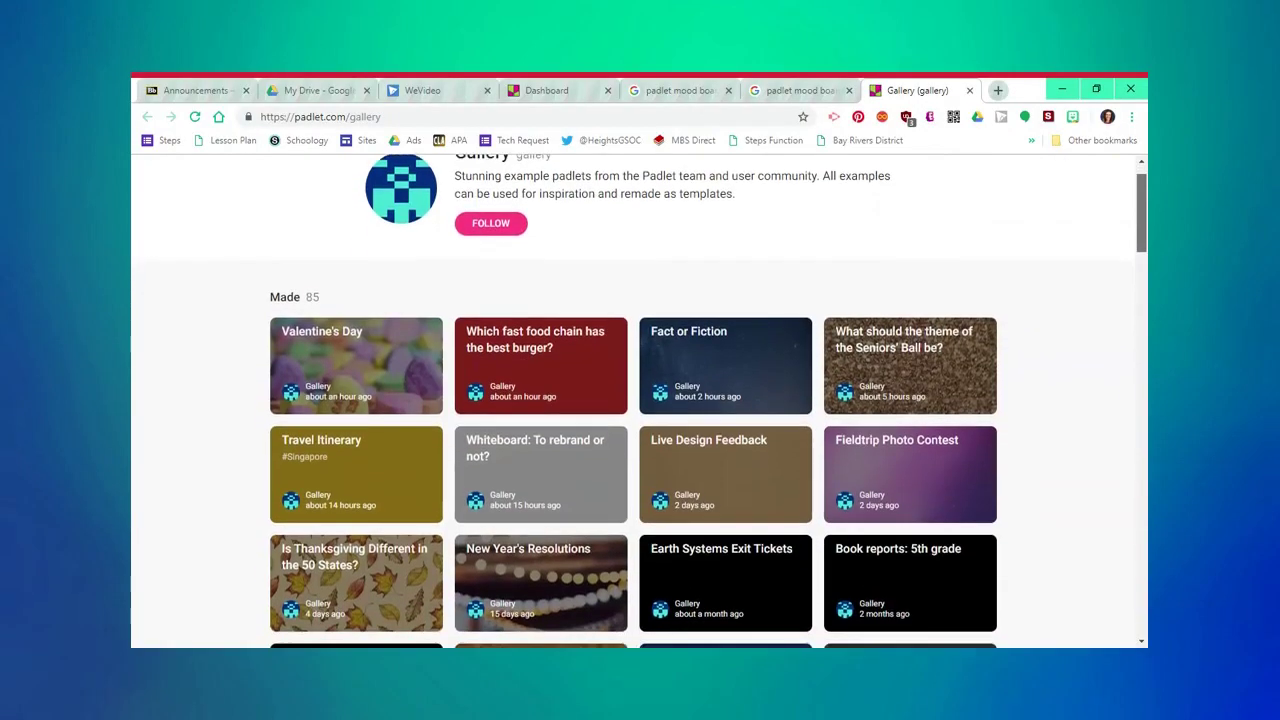
scroll(639, 405, "down", 2)
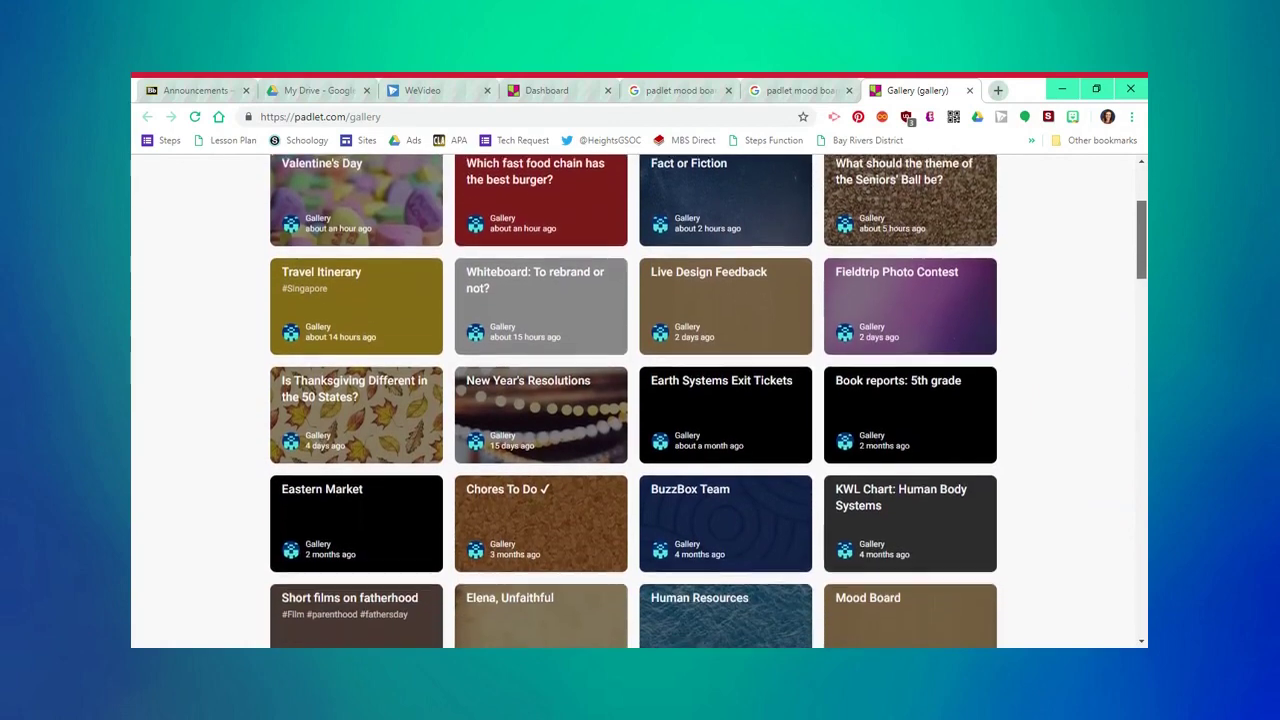
scroll(639, 405, "down", 2)
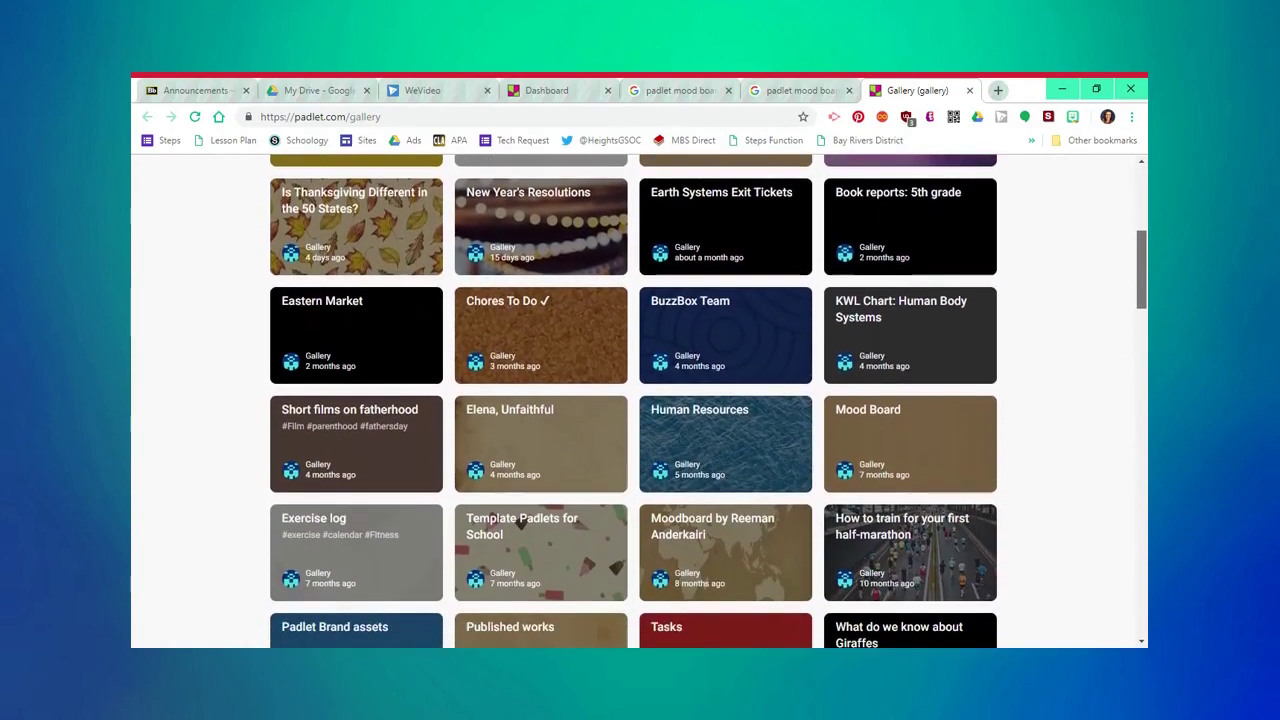
scroll(639, 405, "down", 2)
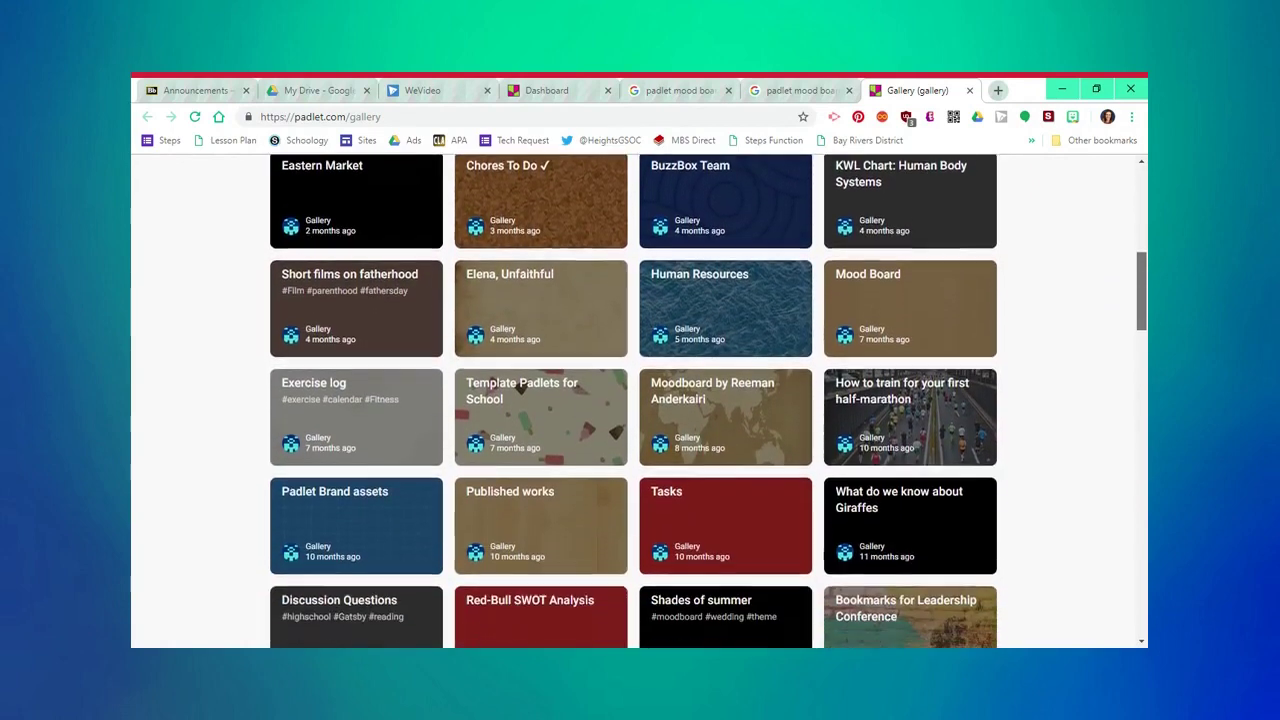
scroll(639, 405, "down", 1)
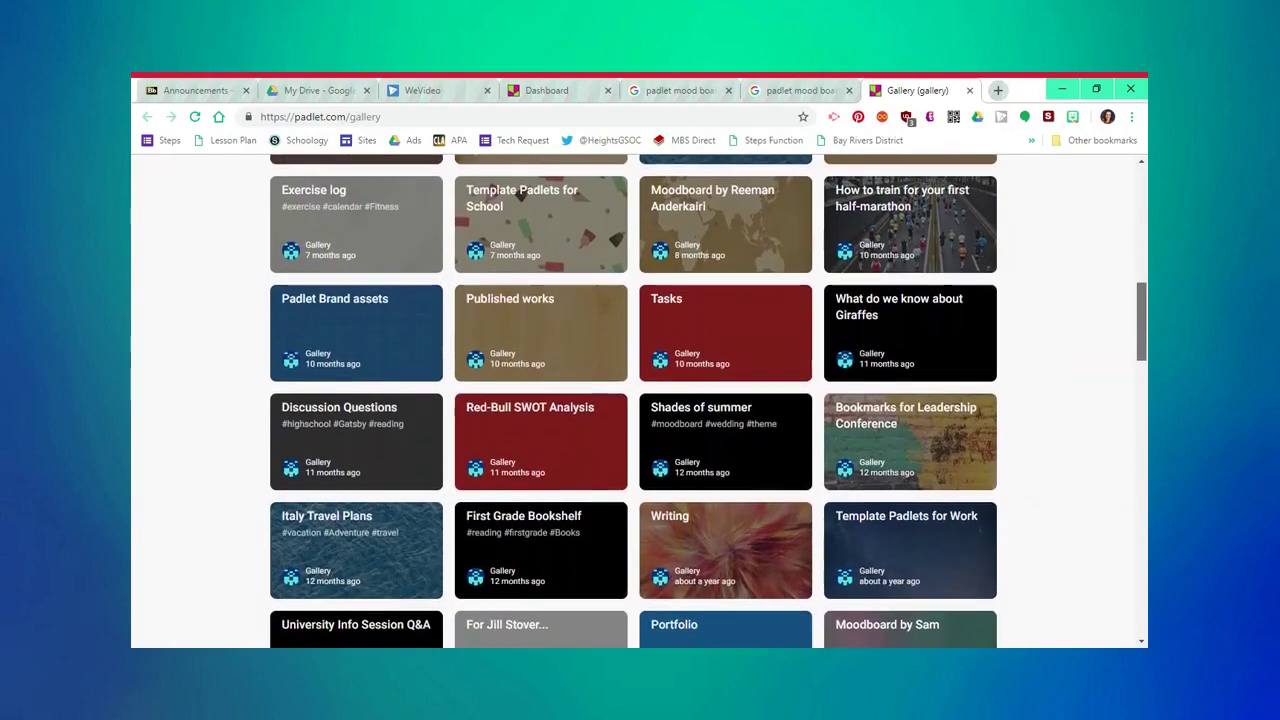
scroll(639, 405, "down", 2)
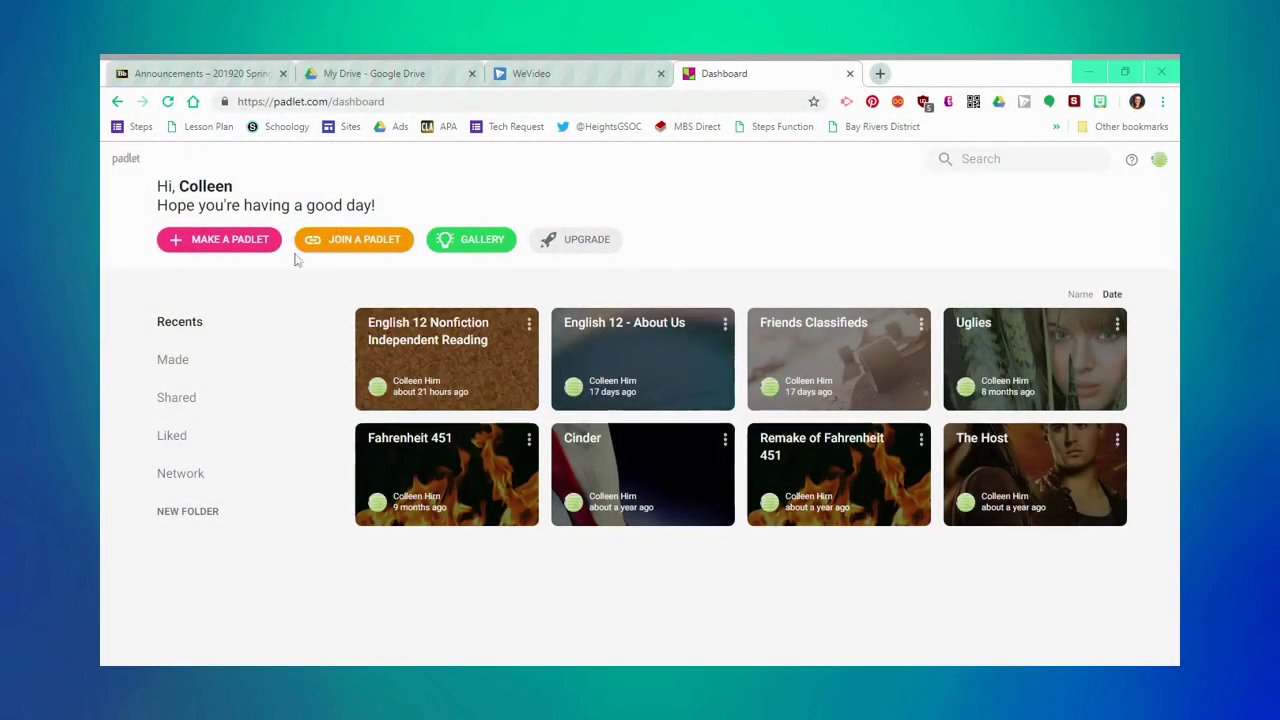
Make a new padlet from the blank Wall layout and title it "The Giver Discussion".
left_click(224, 243)
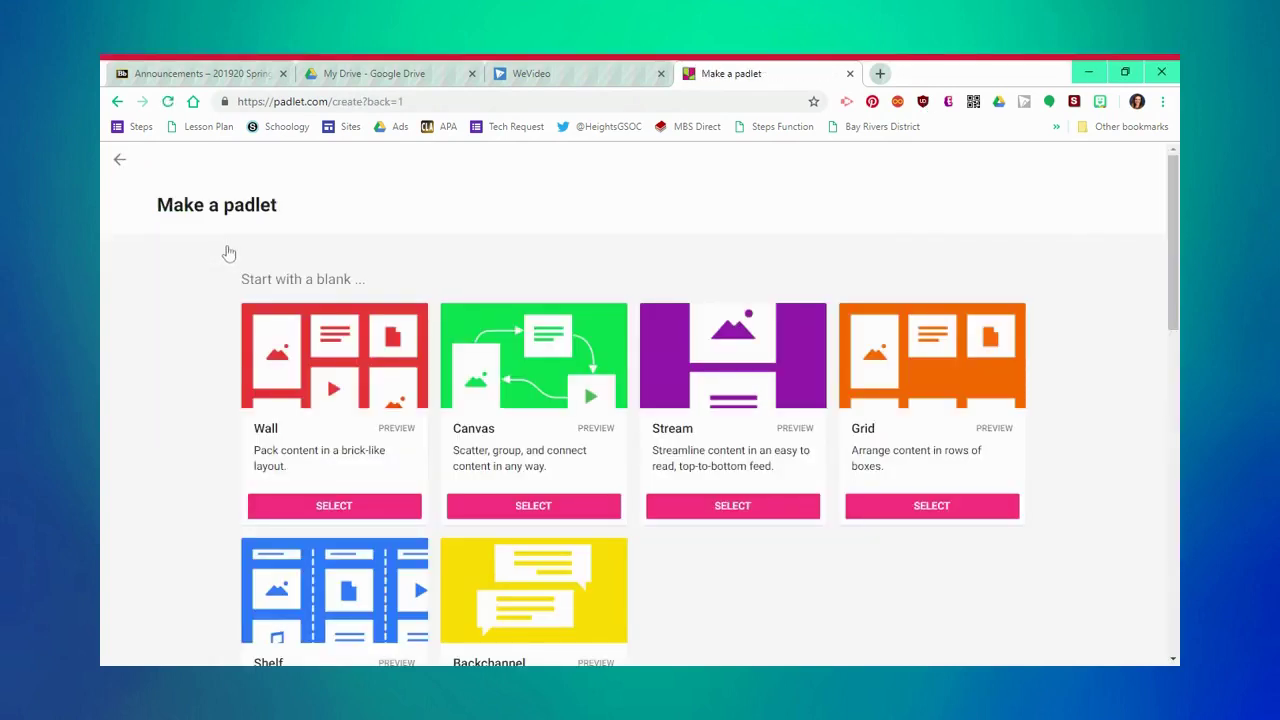
left_click_drag(1175, 189, 1175, 232)
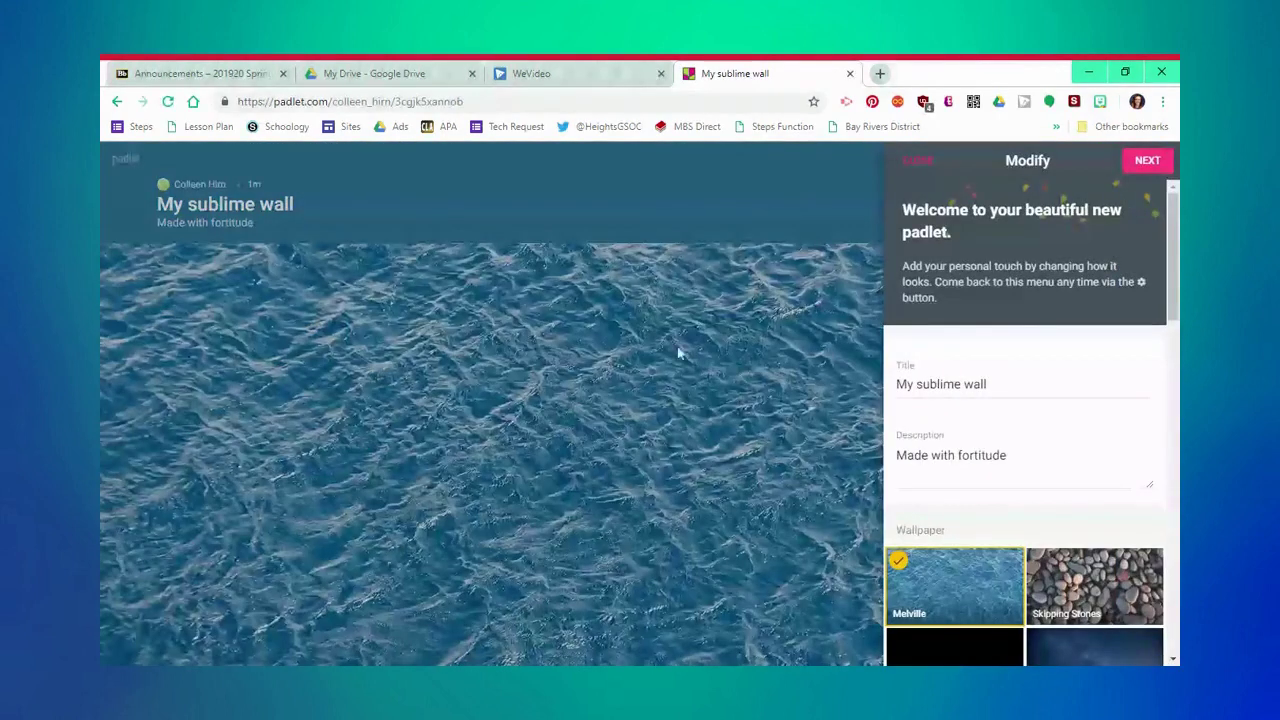
left_click(961, 384)
left_click_drag(985, 384, 894, 390)
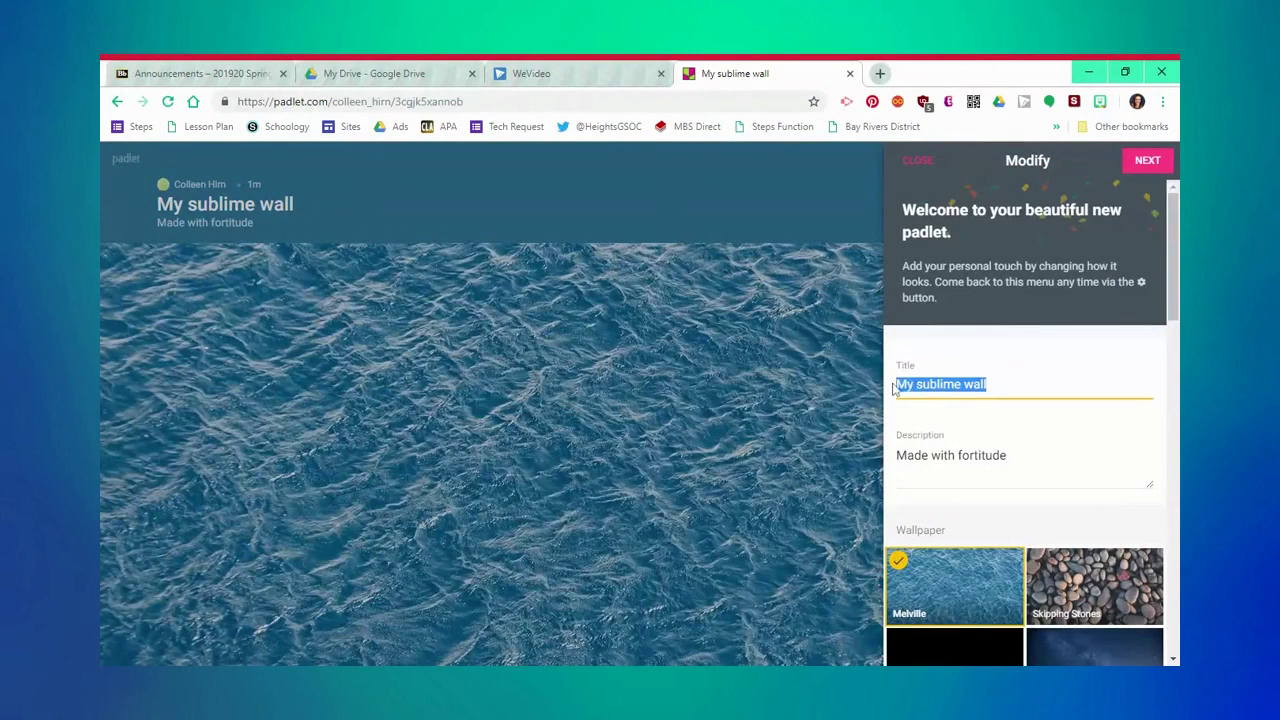
type("The Giver ")
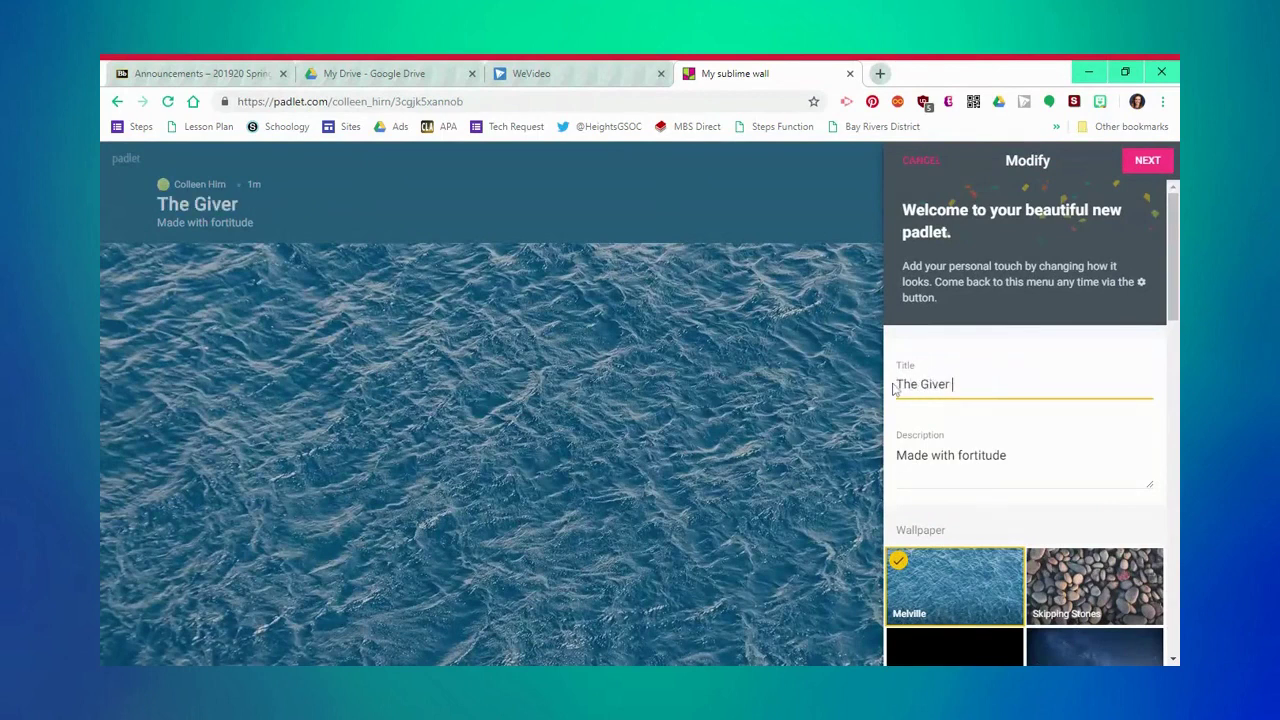
type("Discussion")
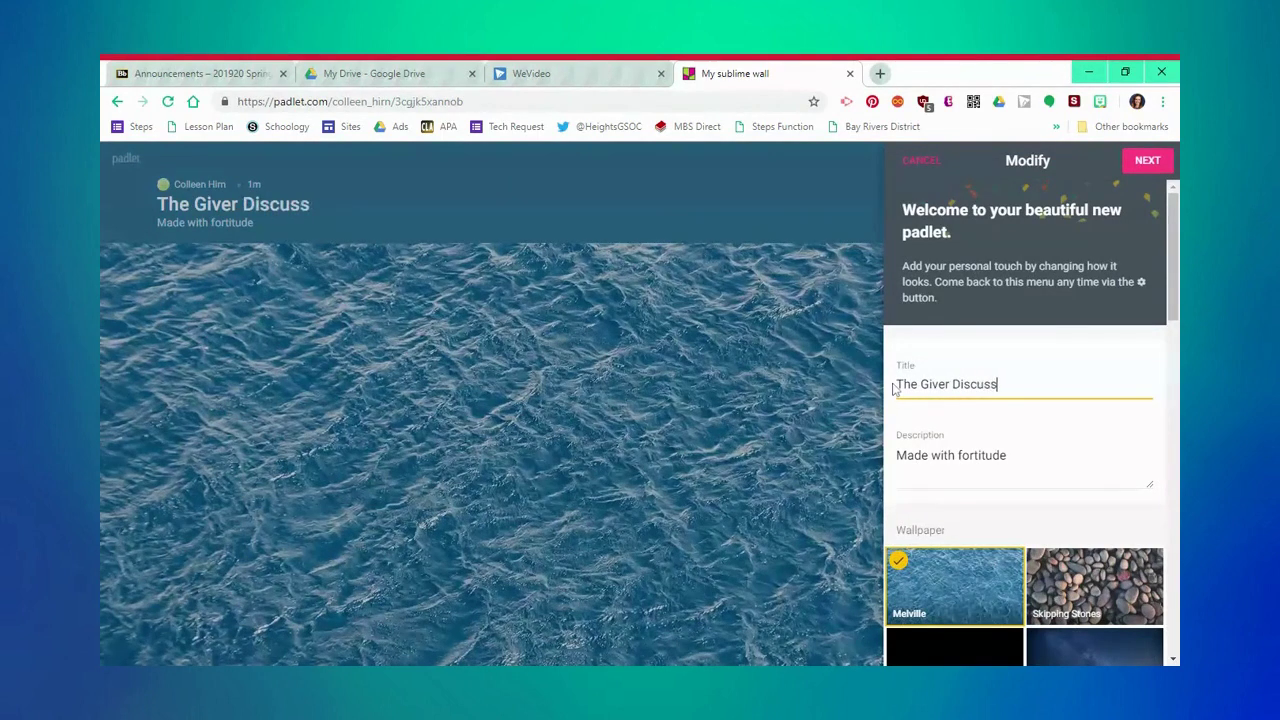
Set the description to "Please use complete sentences. Remember to respond to your peers using constructive, academic language.".
left_click(932, 455)
left_click_drag(1007, 455, 870, 463)
type("Please")
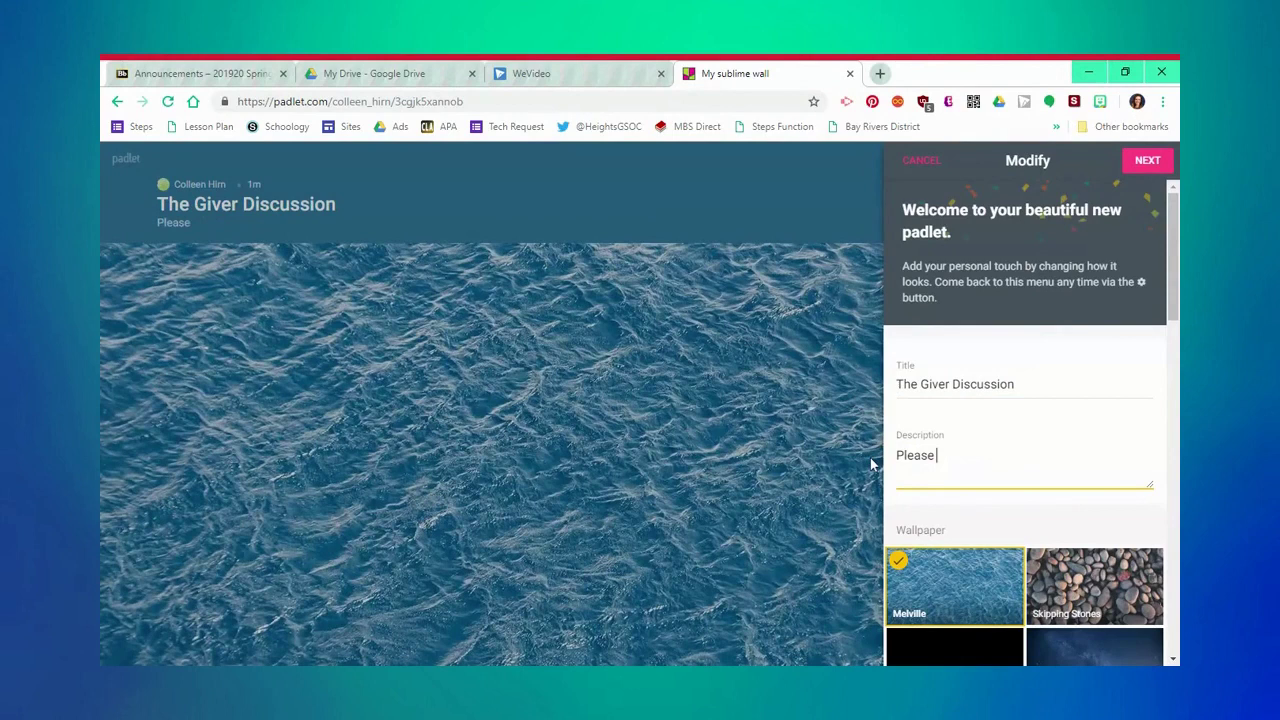
type(" use complete se")
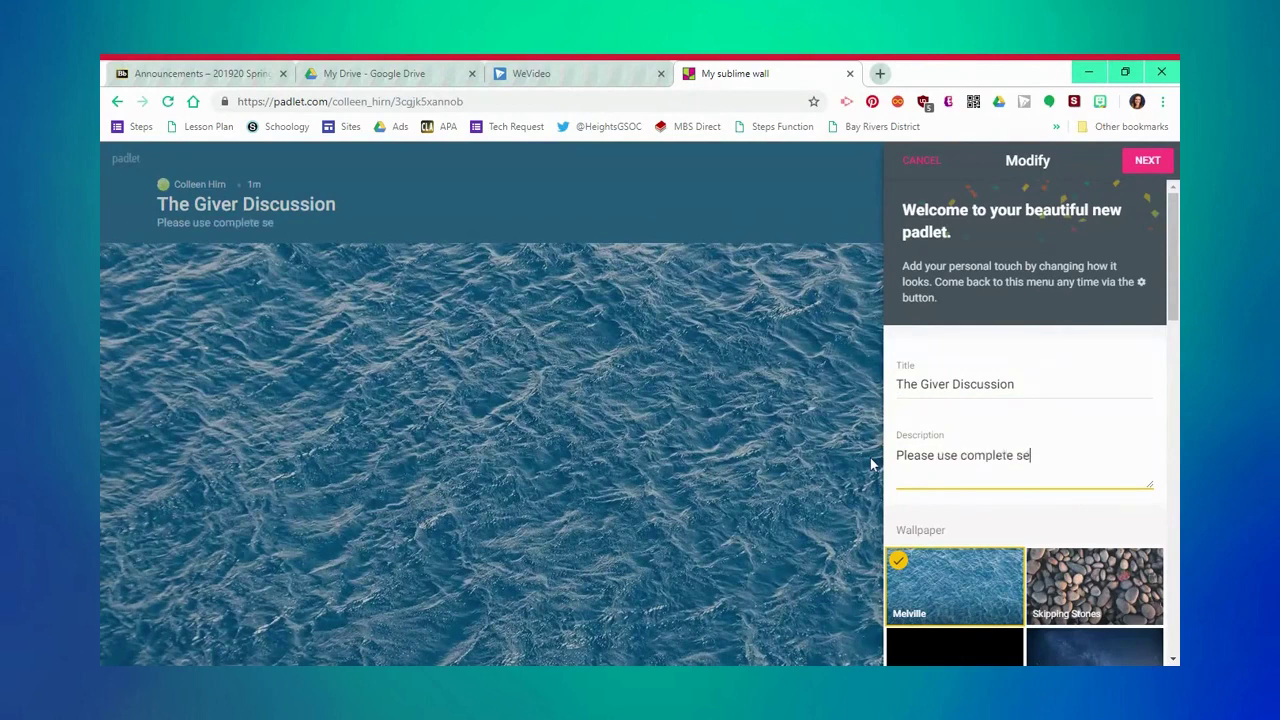
type("ntences. Remember to")
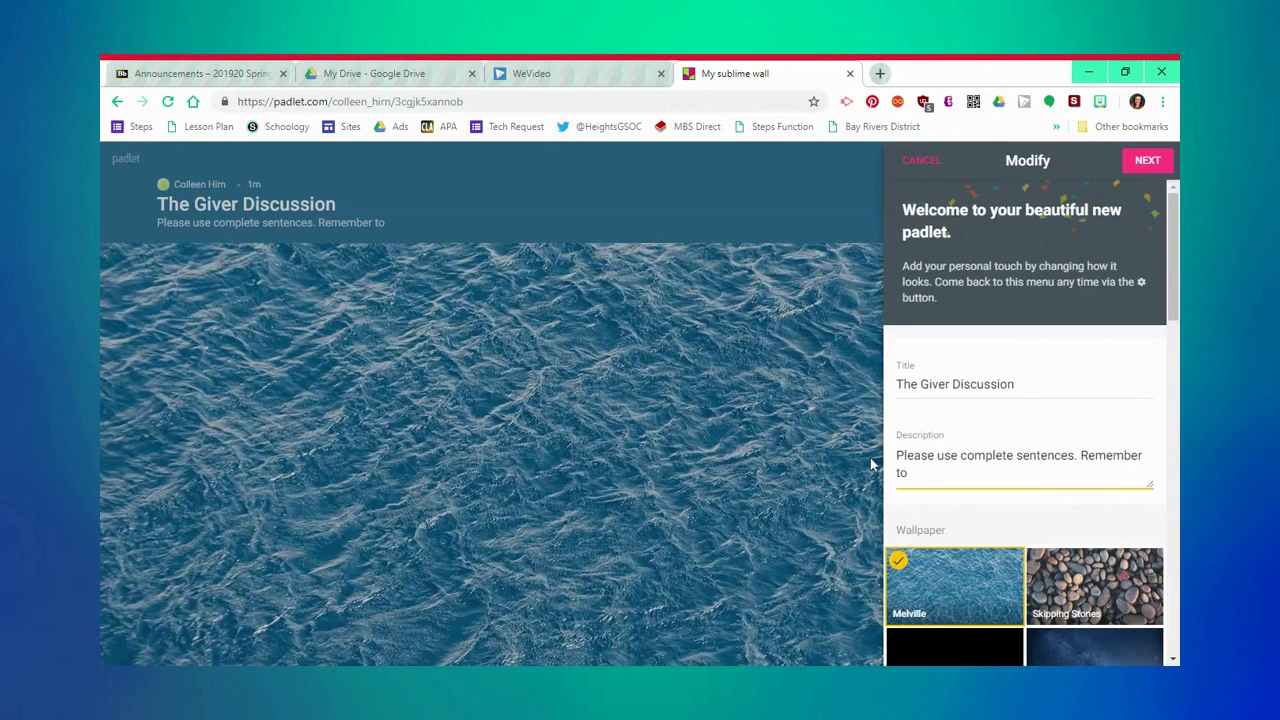
type(" respond to your peers ")
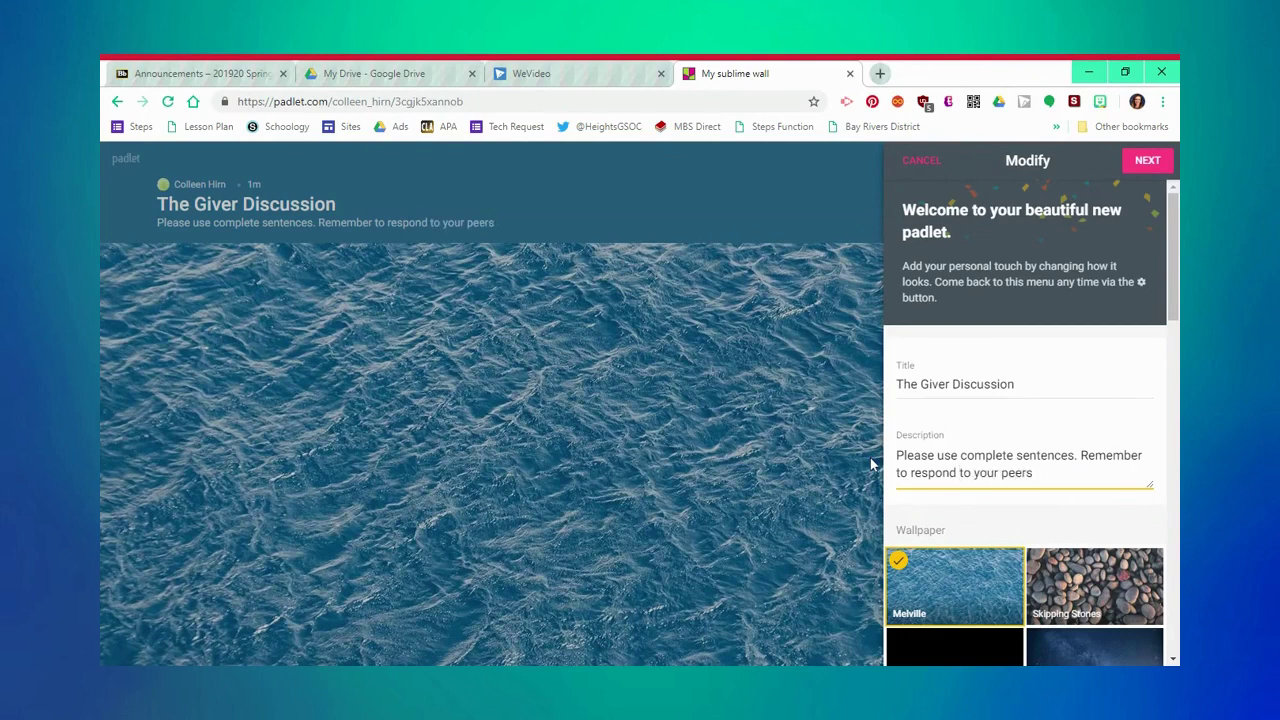
type("using constructive, acad")
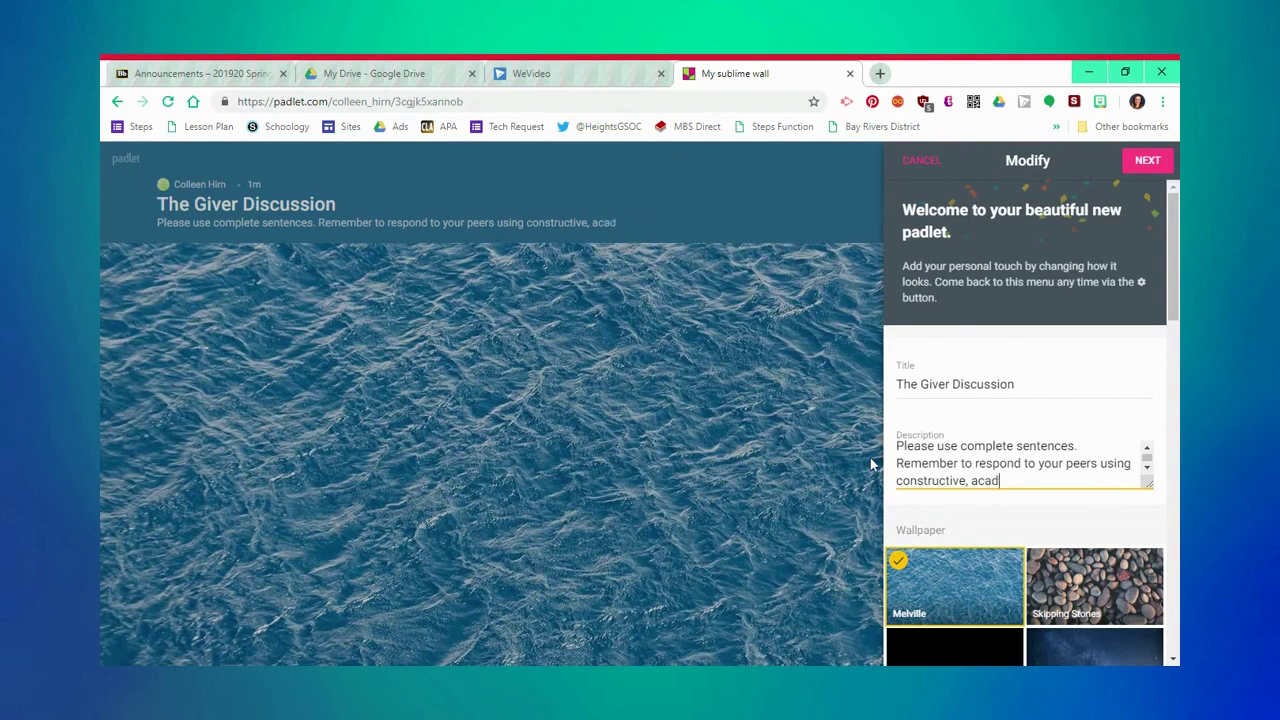
type("emic language.")
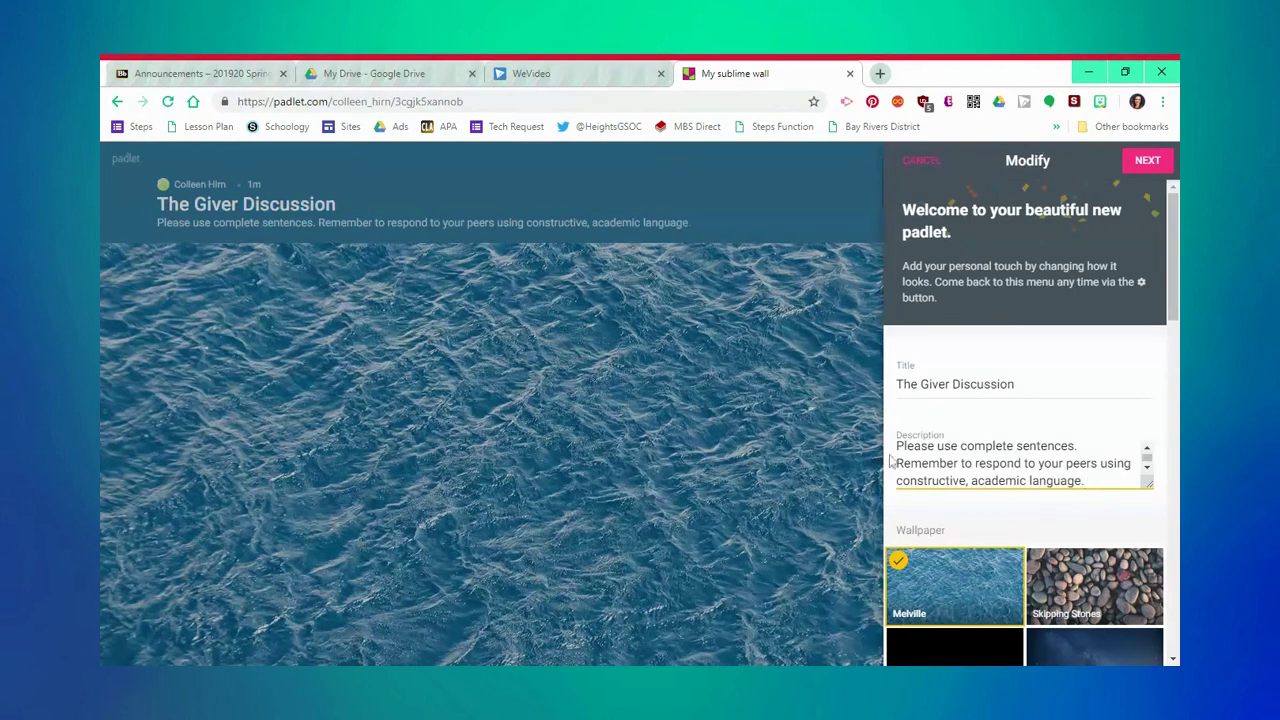
Change the padlet's wallpaper to the D'oh donut pattern from the full wallpaper gallery.
scroll(893, 462, "down", 3)
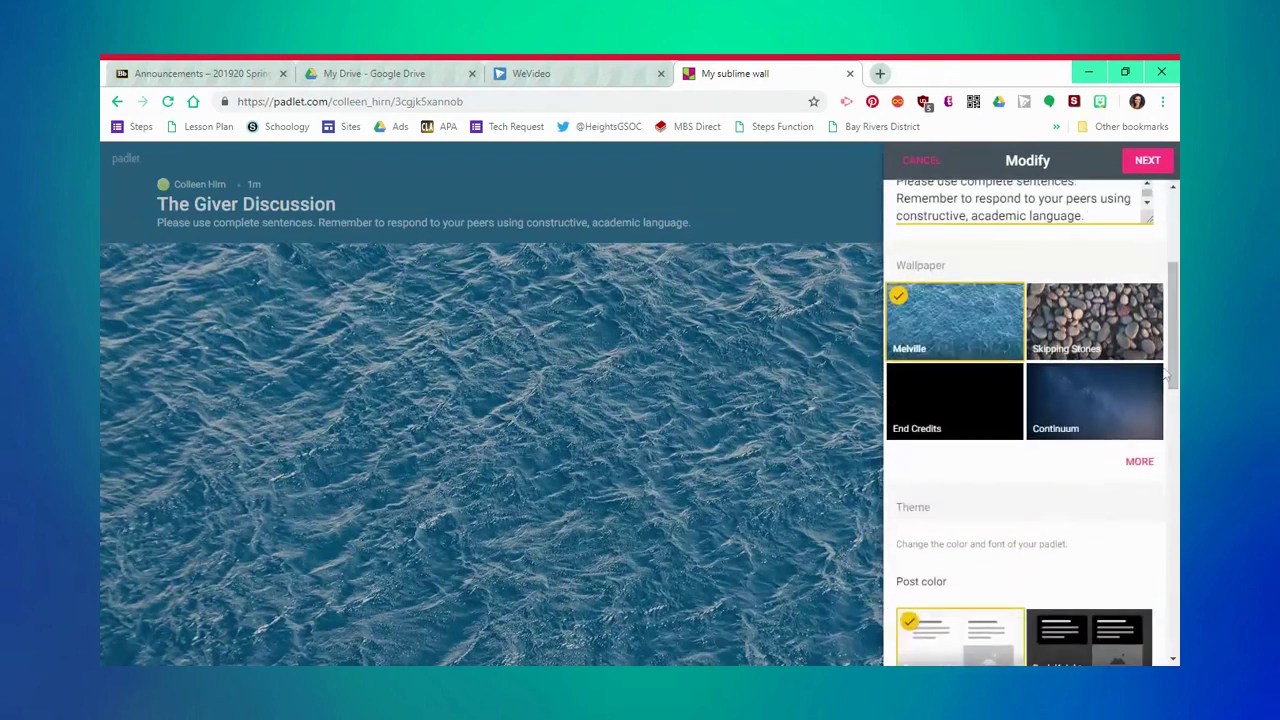
left_click(1139, 461)
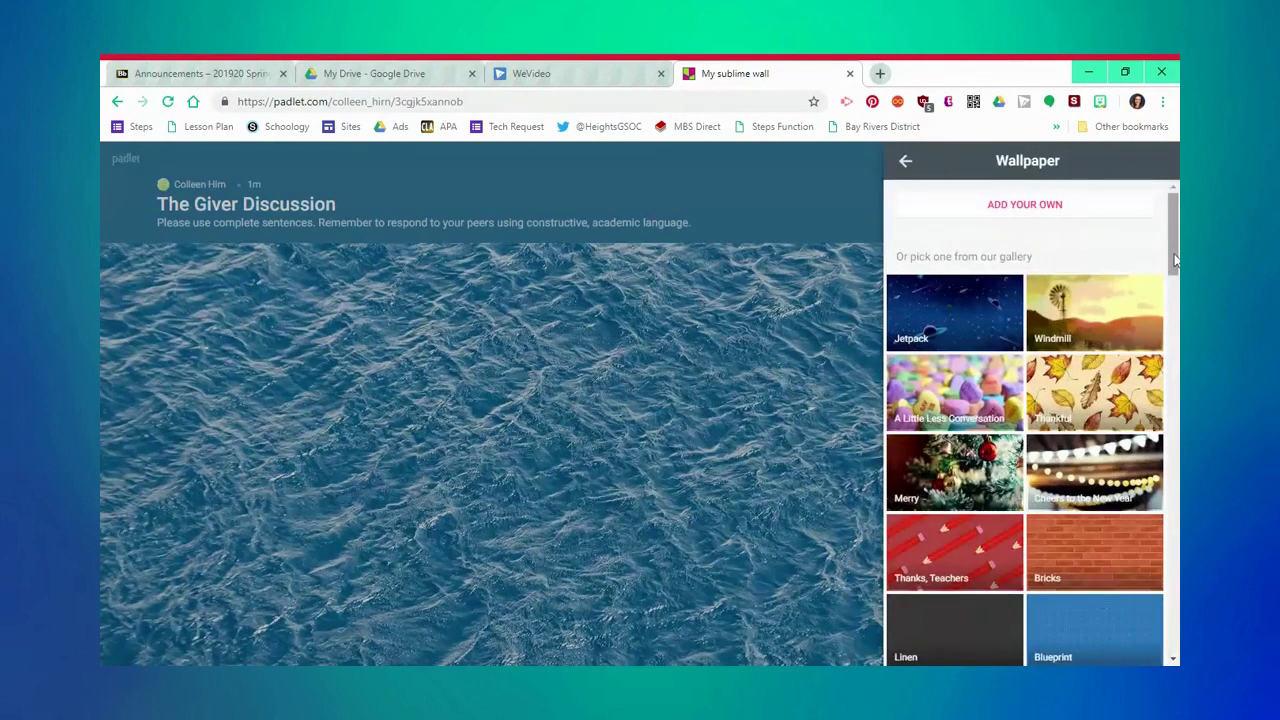
scroll(1170, 360, "down", 5)
left_click_drag(1176, 346, 1176, 200)
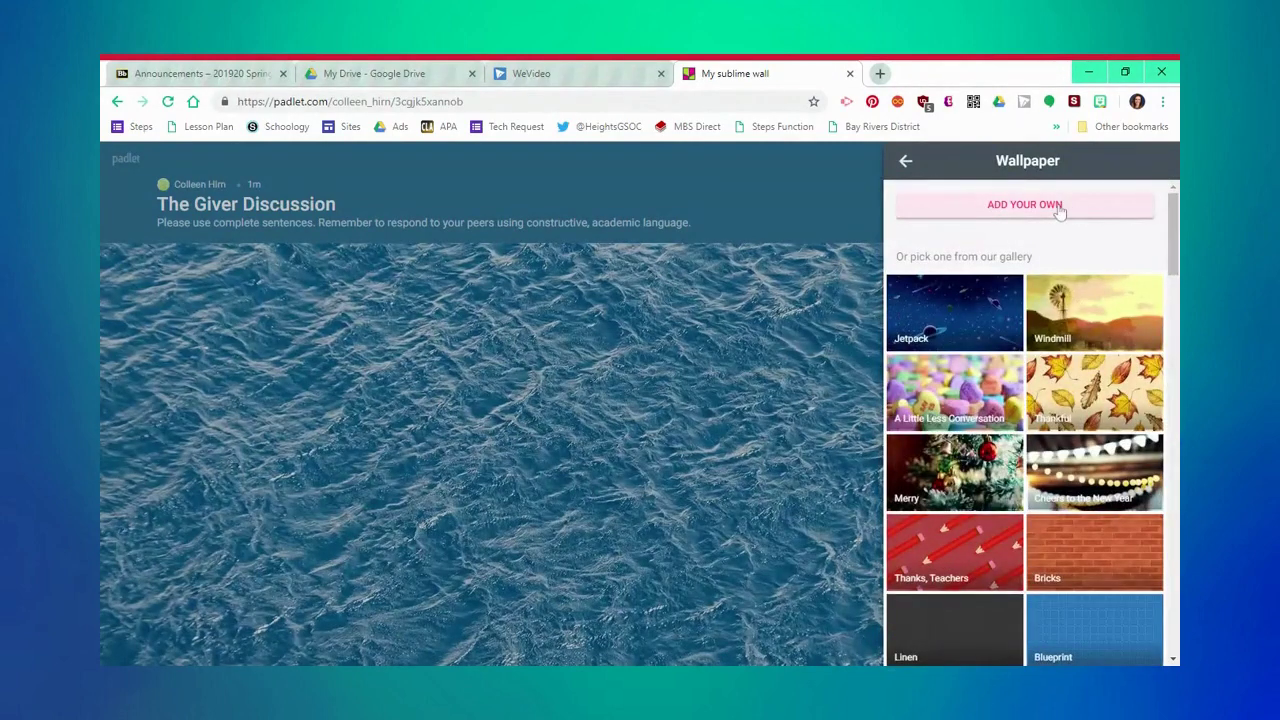
left_click_drag(1175, 246, 1175, 432)
left_click(965, 490)
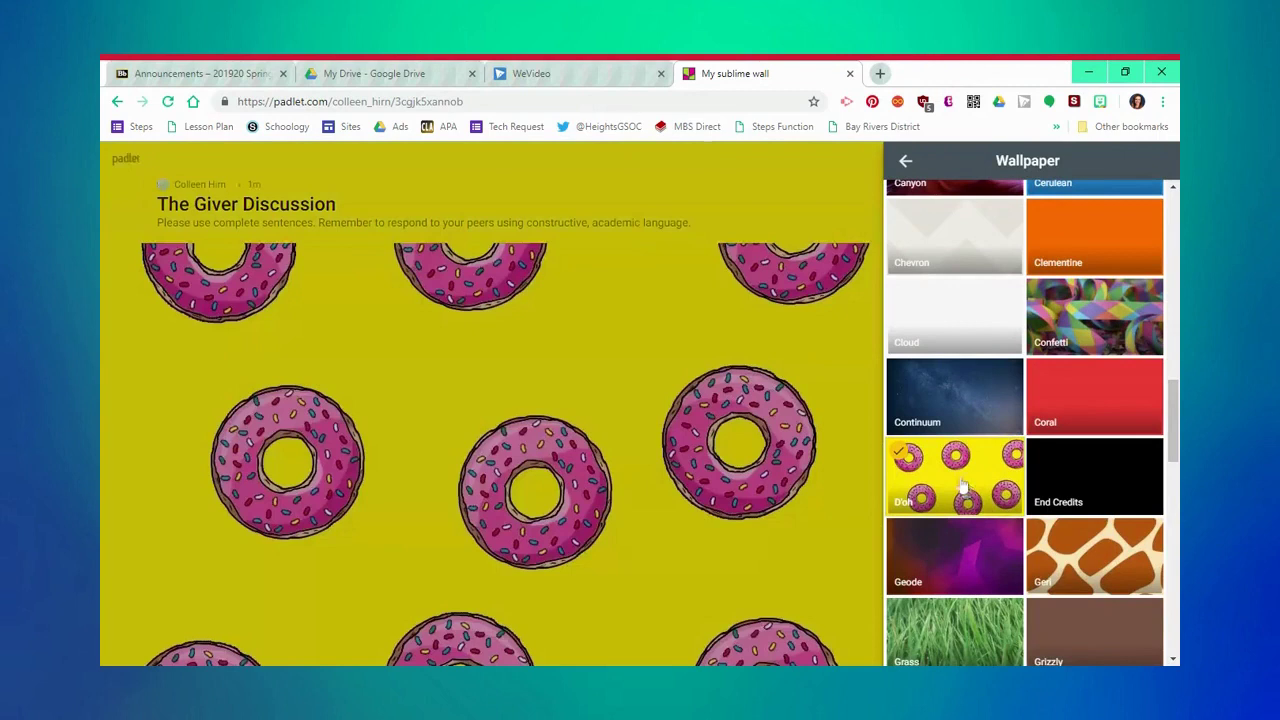
left_click(908, 162)
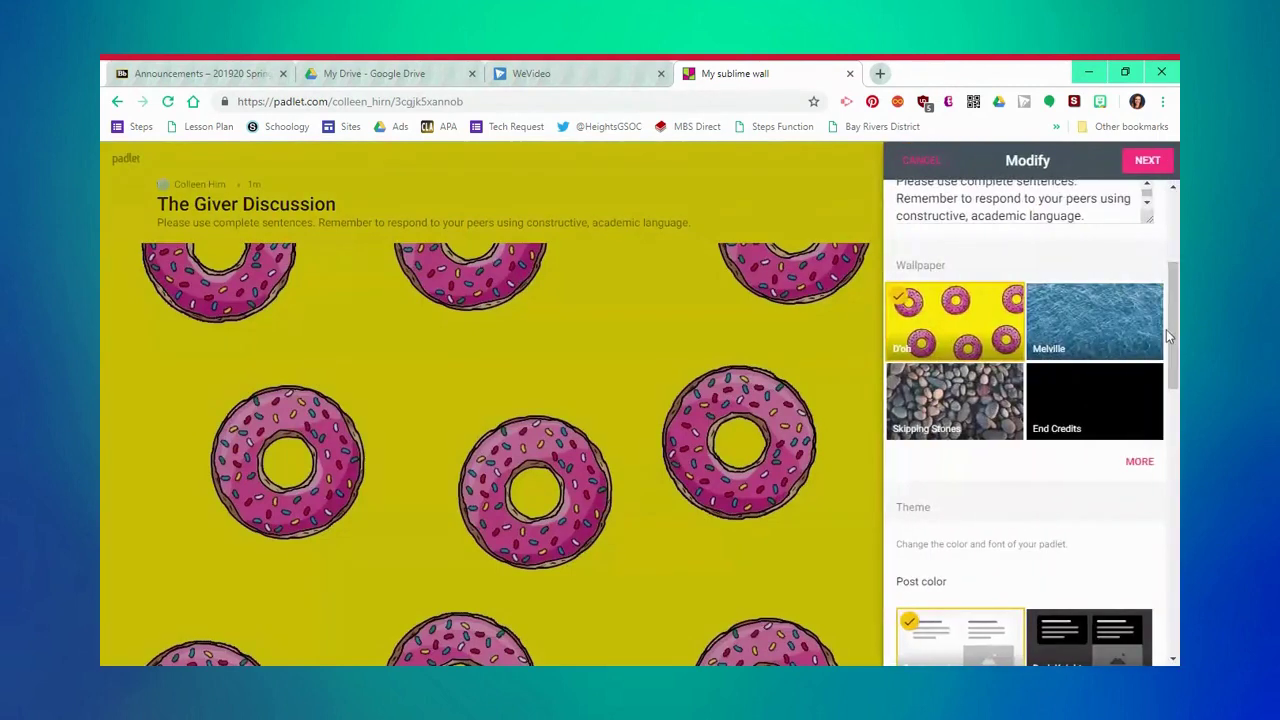
Set the padlet's font style to Niagara.
left_click_drag(1177, 333, 1165, 410)
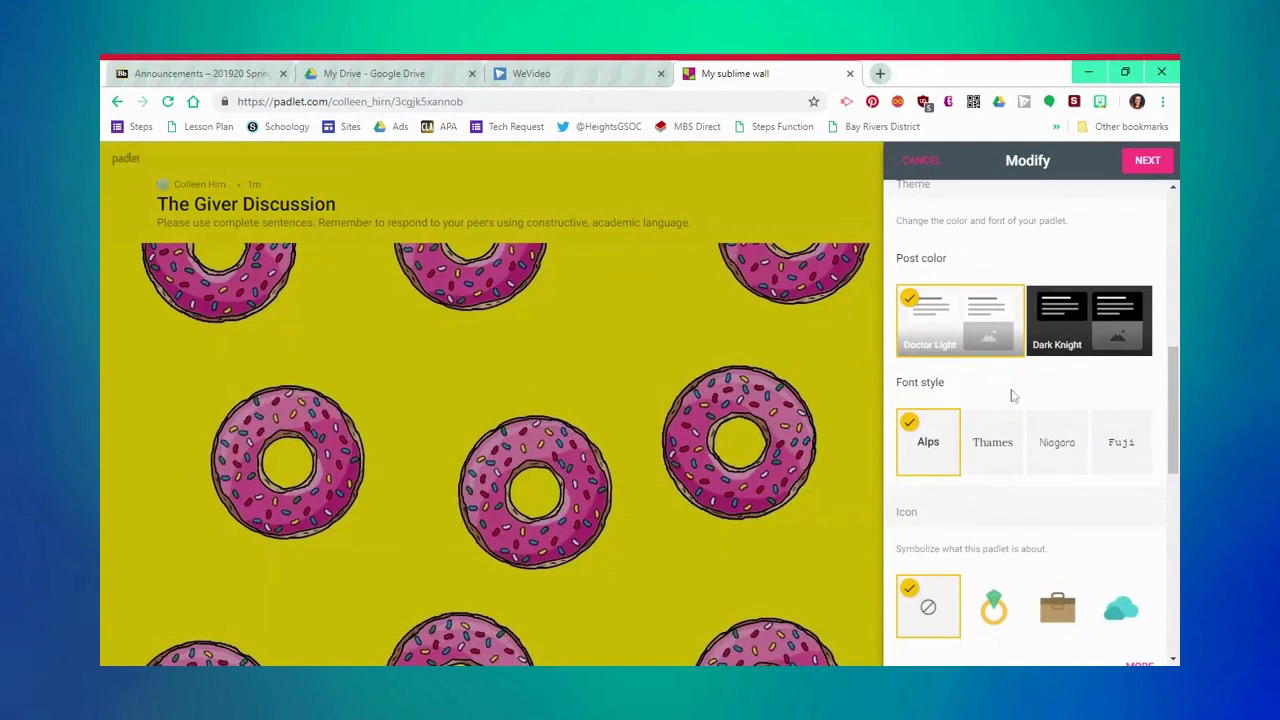
scroll(1174, 433, "down", 1)
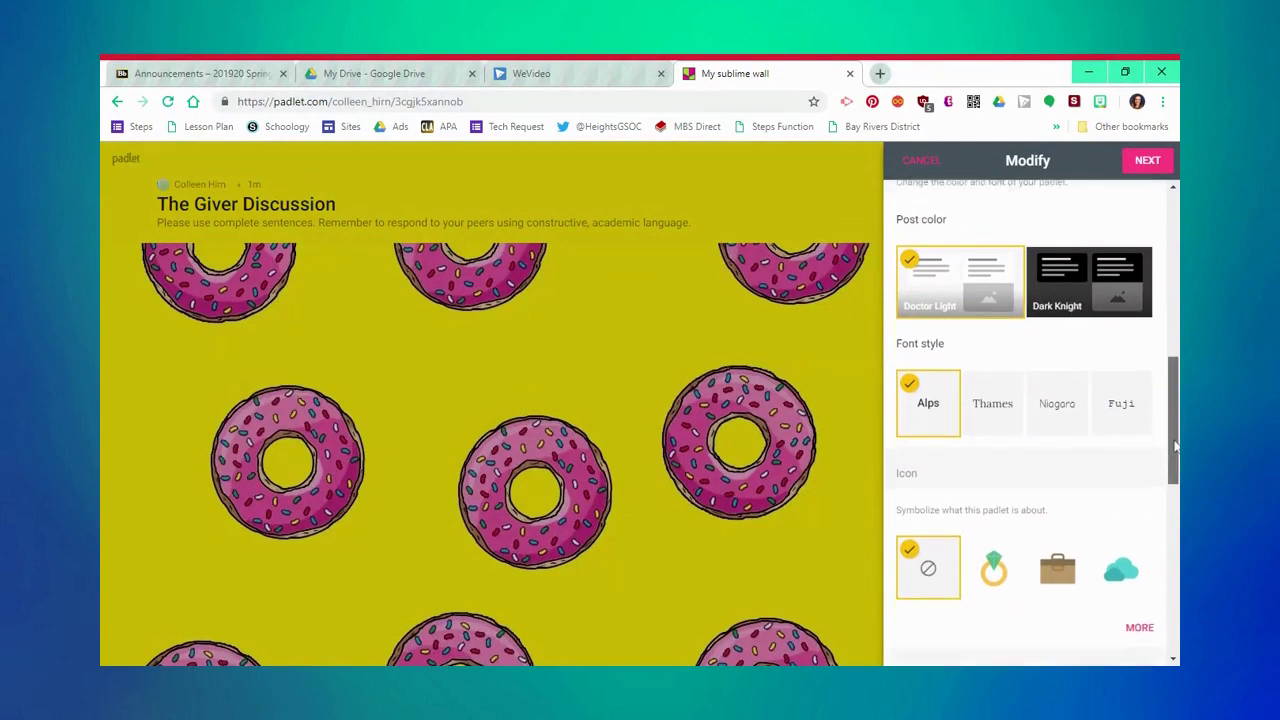
left_click(1068, 385)
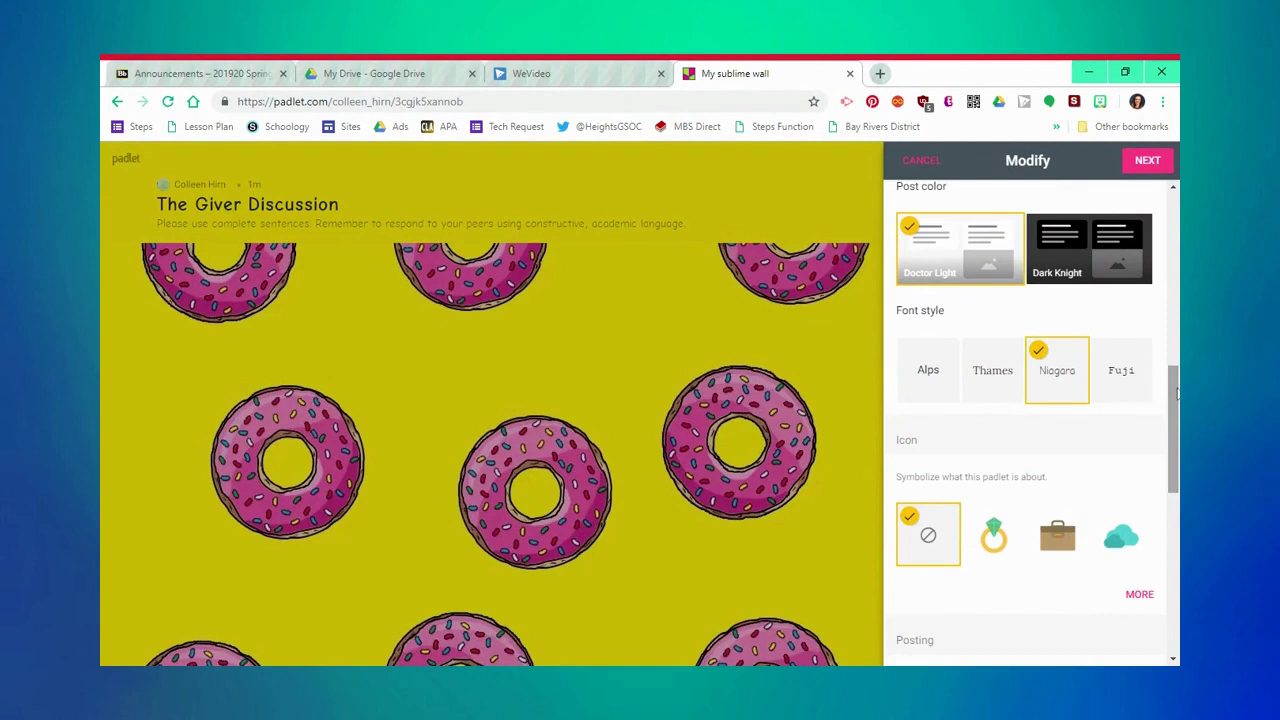
Choose the green lightning bolt from the full icon gallery as the padlet's icon.
scroll(1176, 395, "down", 2)
left_click(1145, 382)
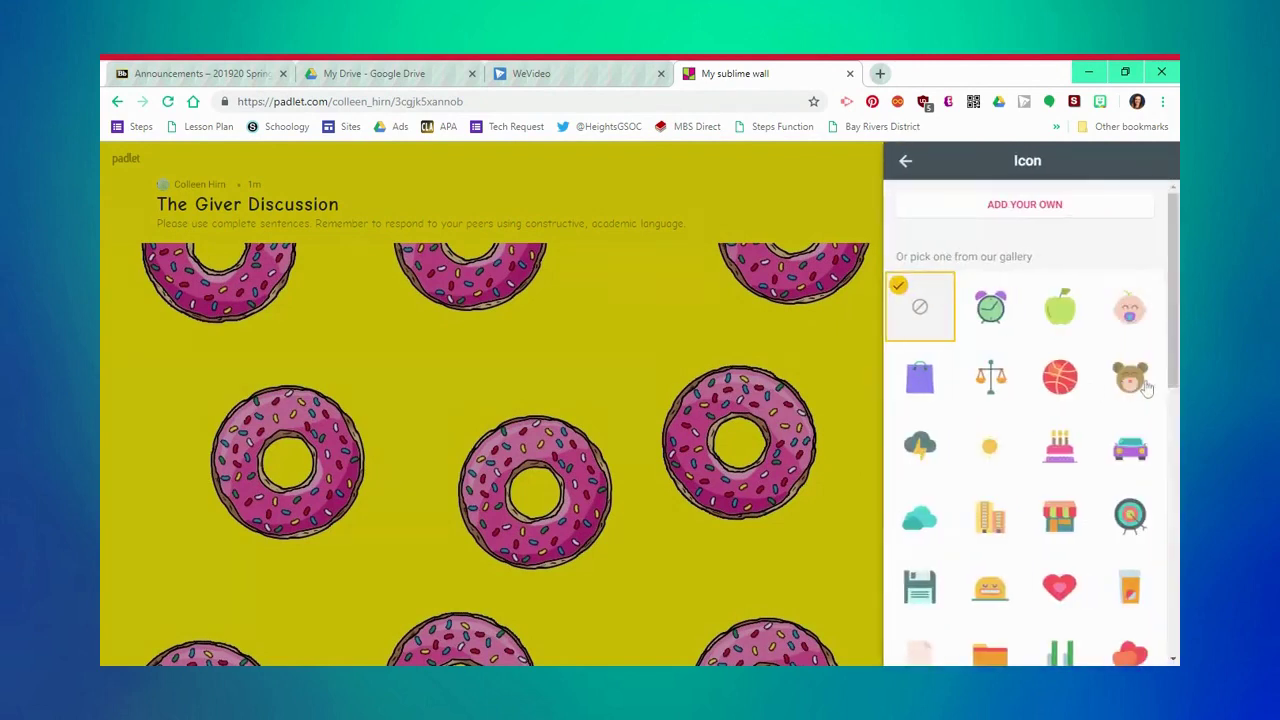
scroll(1170, 390, "down", 3)
left_click_drag(1173, 415, 1168, 580)
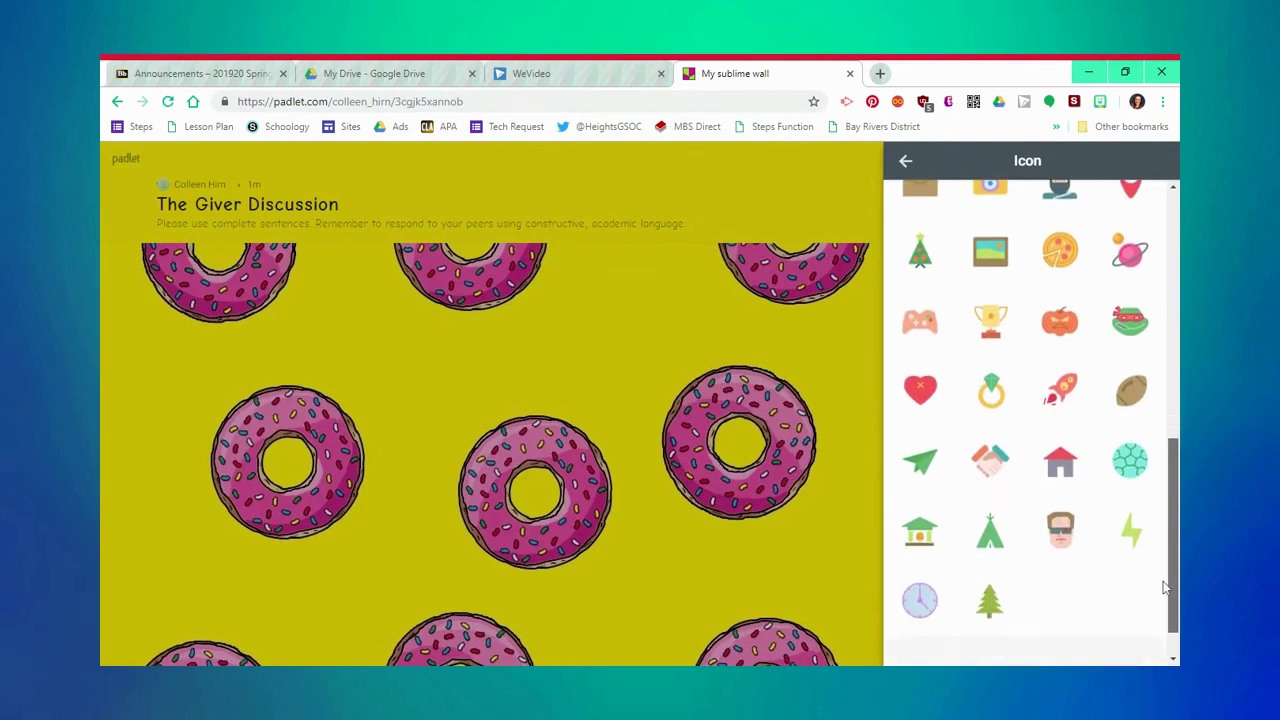
left_click(1132, 540)
left_click(907, 162)
Turn on author attribution, the profanity filter and viewer comments for the padlet.
scroll(1176, 490, "down", 2)
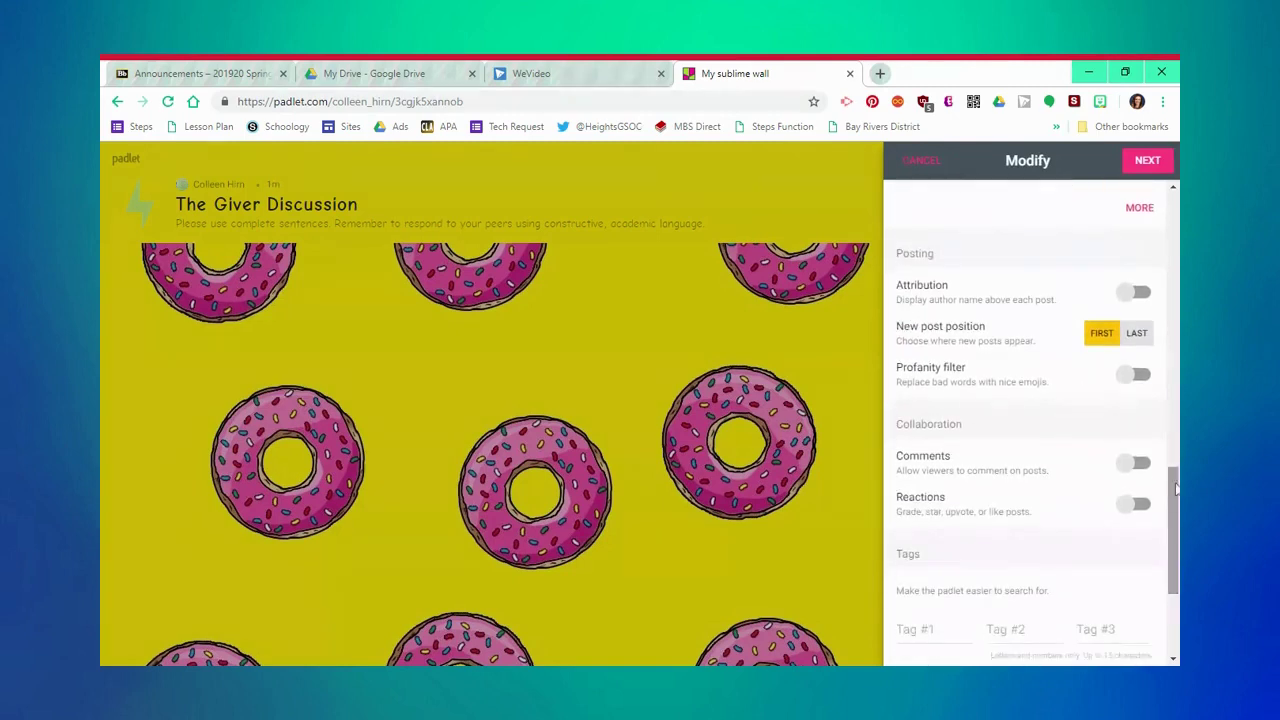
left_click(1132, 294)
left_click(1133, 386)
scroll(1140, 430, "down", 1)
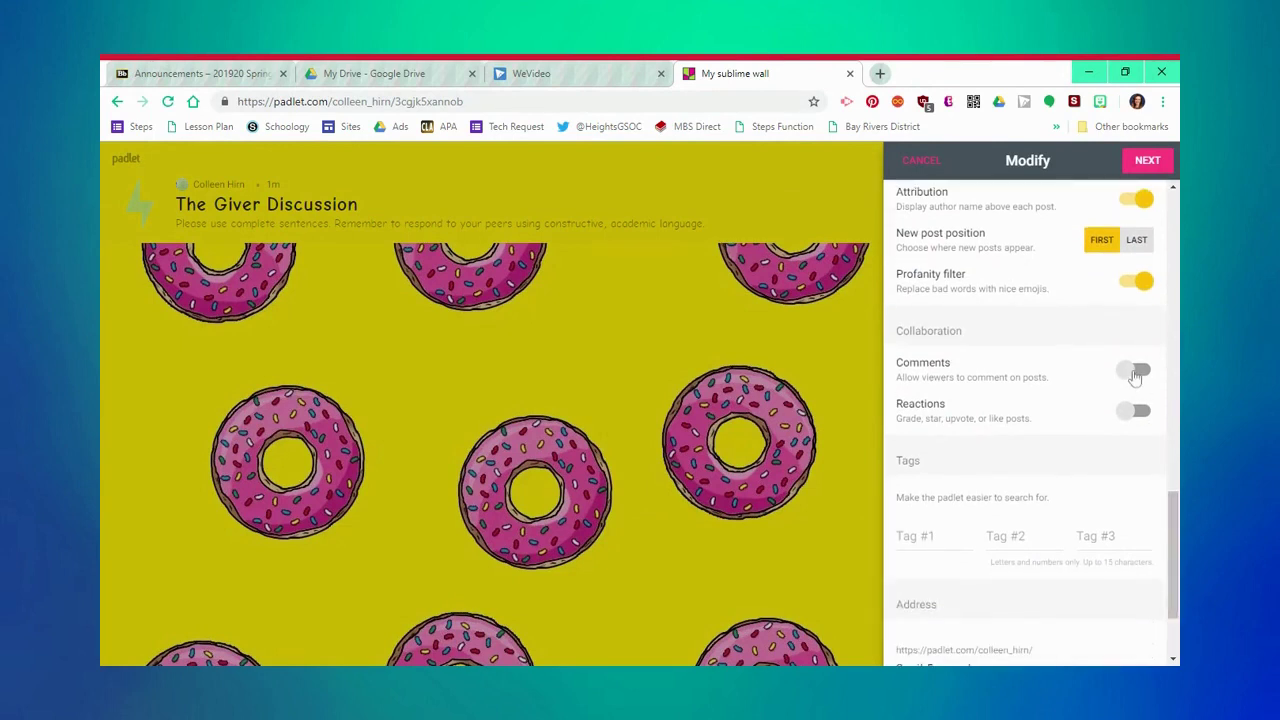
left_click(1135, 375)
Replace the custom ending of the padlet's web address with "giverdisc".
left_click_drag(1172, 512, 1165, 537)
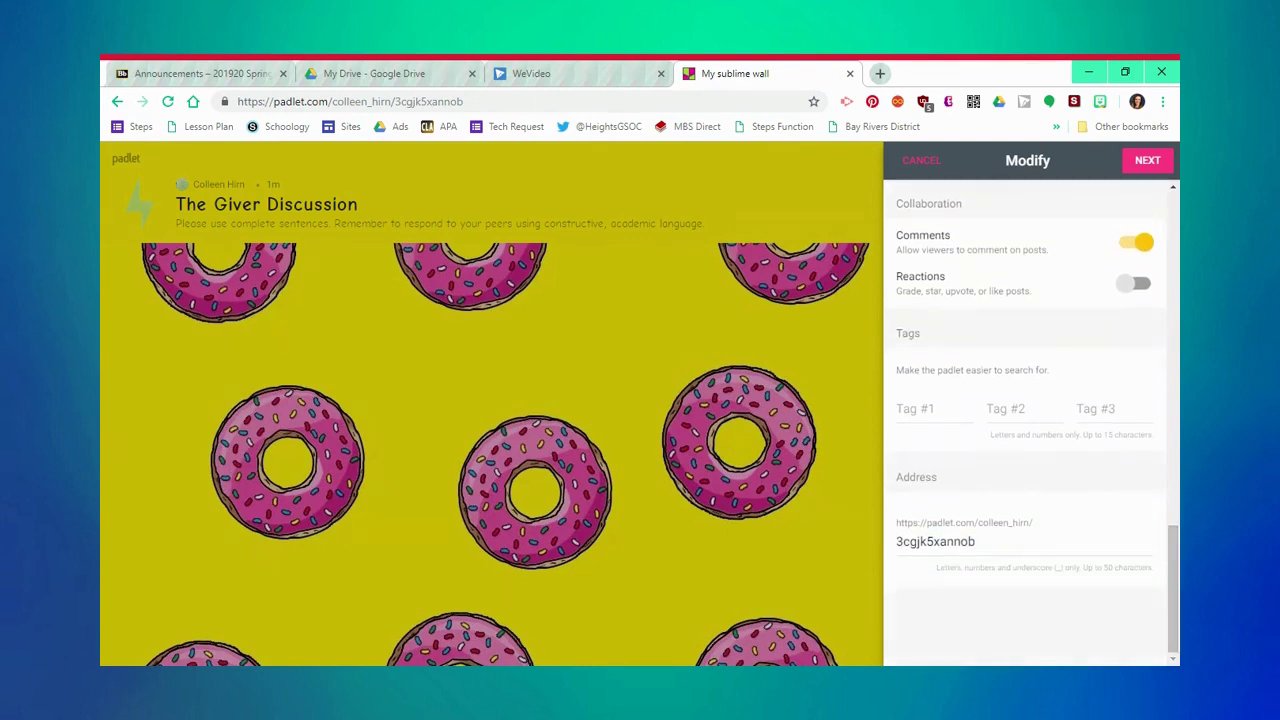
left_click_drag(978, 541, 873, 539)
type("give")
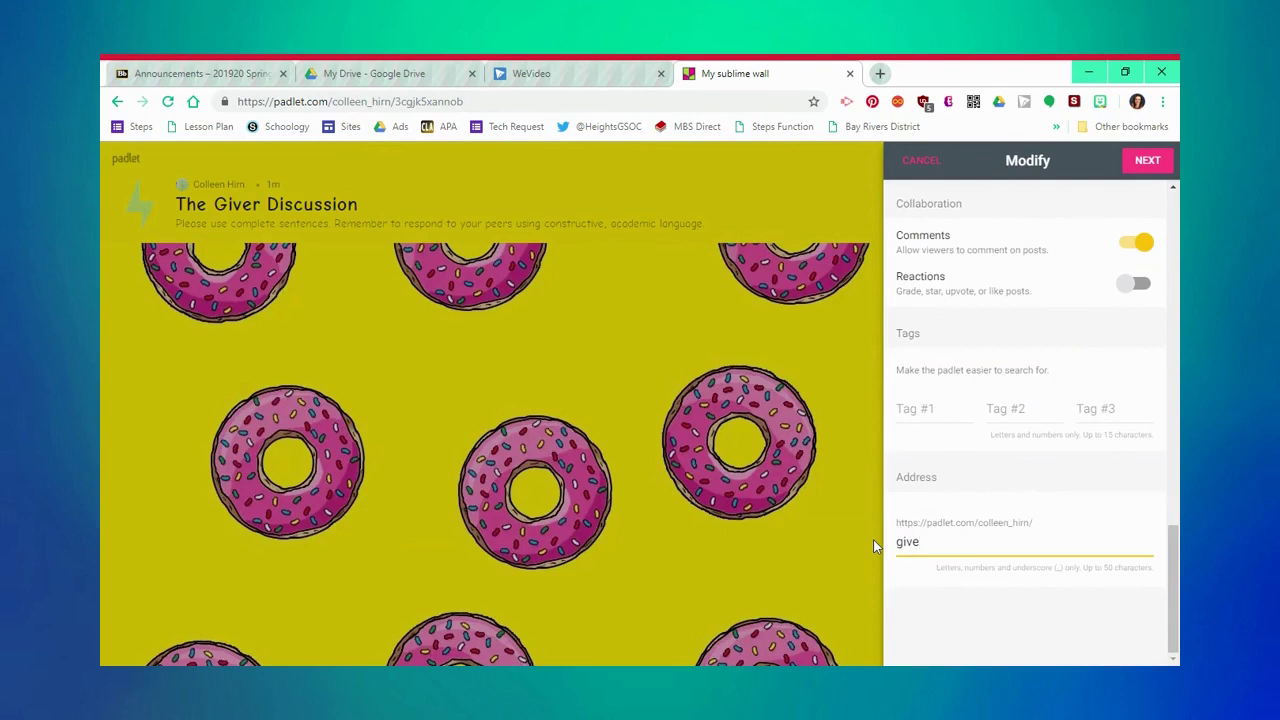
type("rdisc")
key("BackSpace")
key("BackSpace")
type("isc")
Save the padlet's modifications, continue to People & Privacy and review the privacy, contributor and advanced options.
scroll(1163, 587, "up", 10)
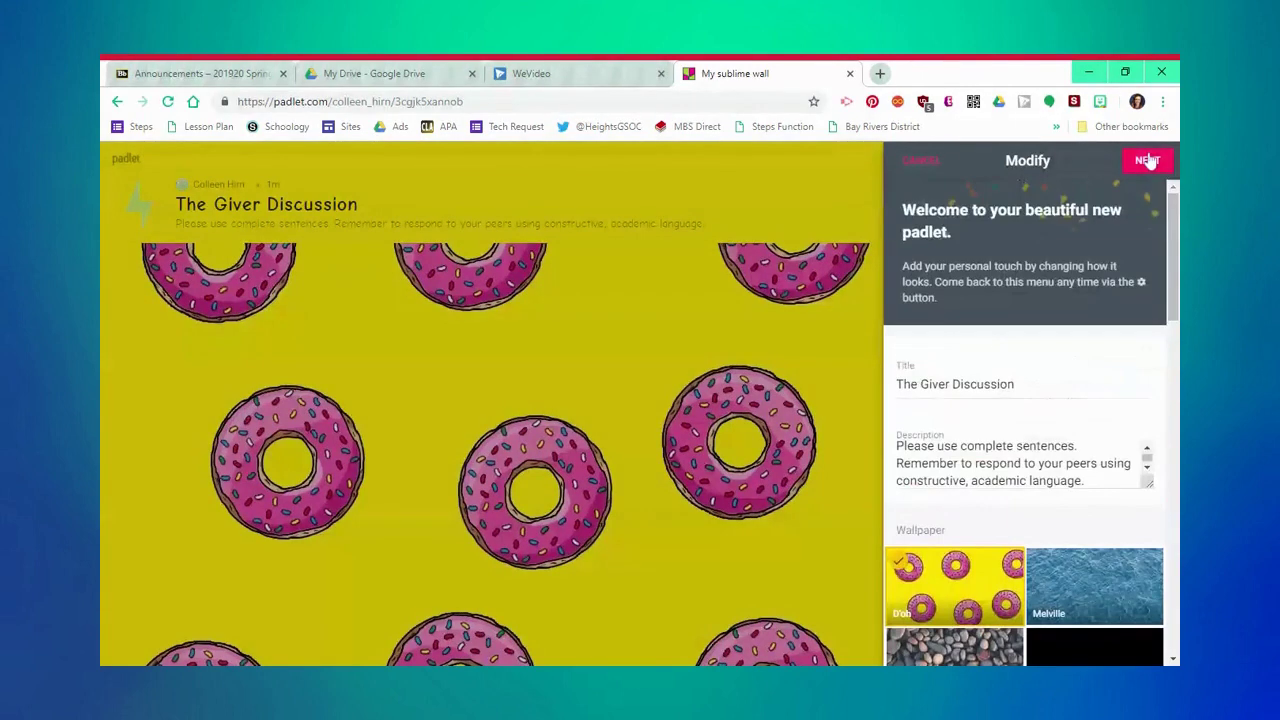
left_click(1147, 161)
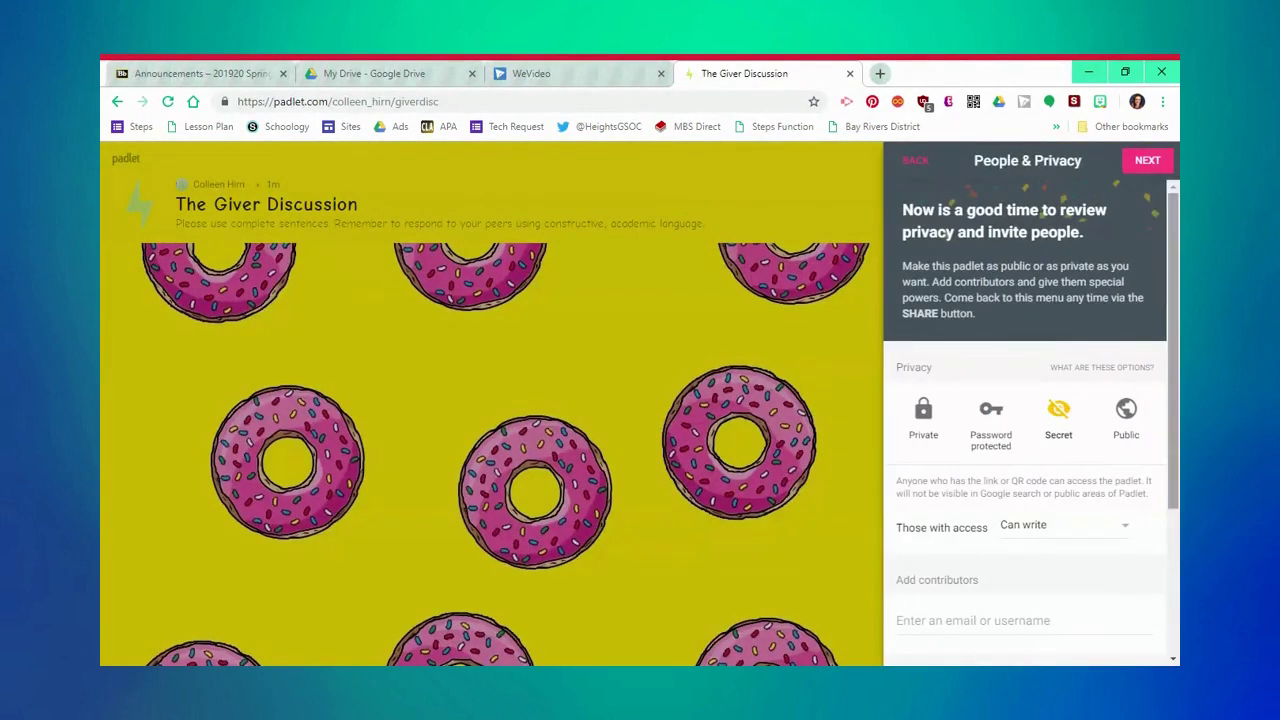
scroll(1177, 357, "down", 3)
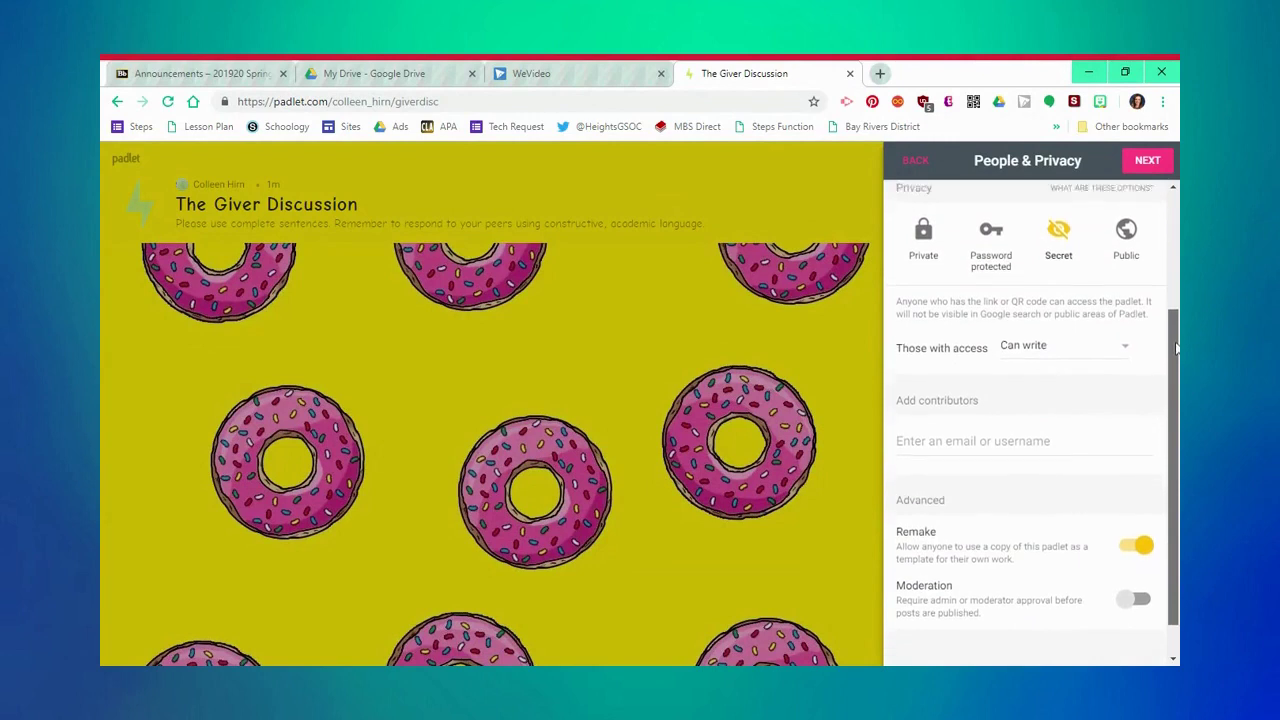
scroll(1177, 357, "up", 1)
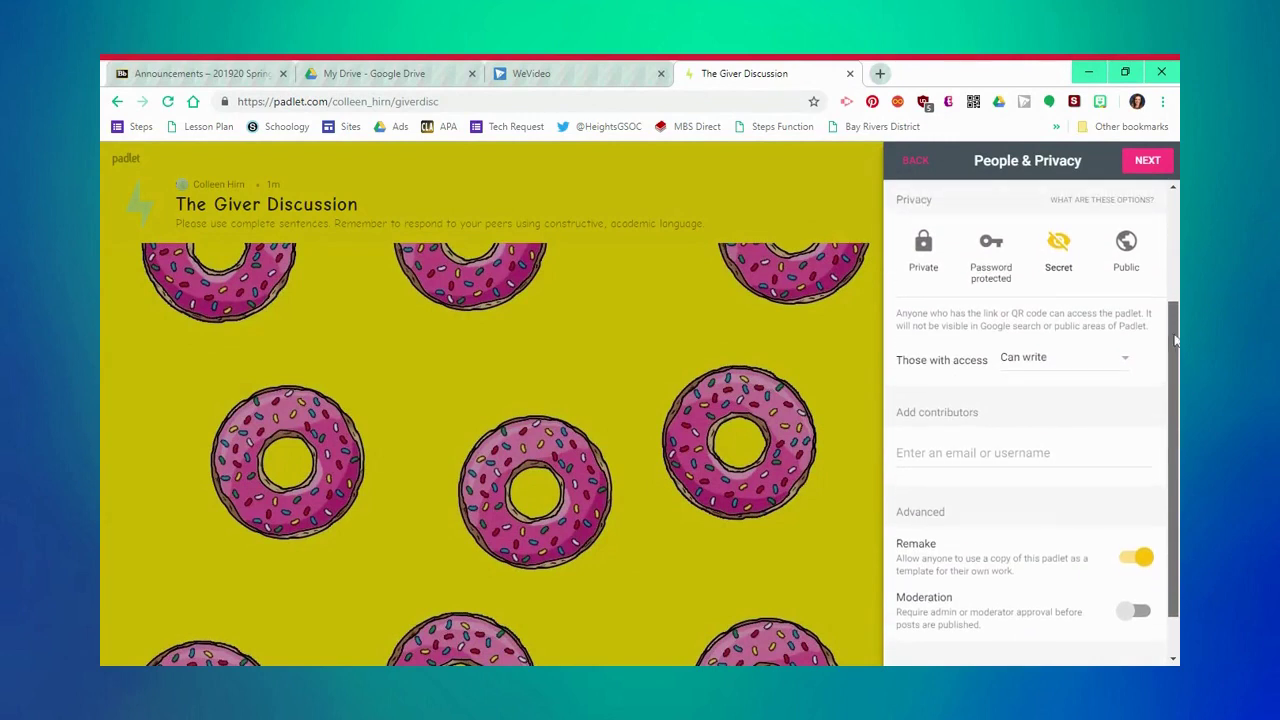
Select "Can write" for those with access and finish the People & Privacy setup to start posting.
left_click(1110, 373)
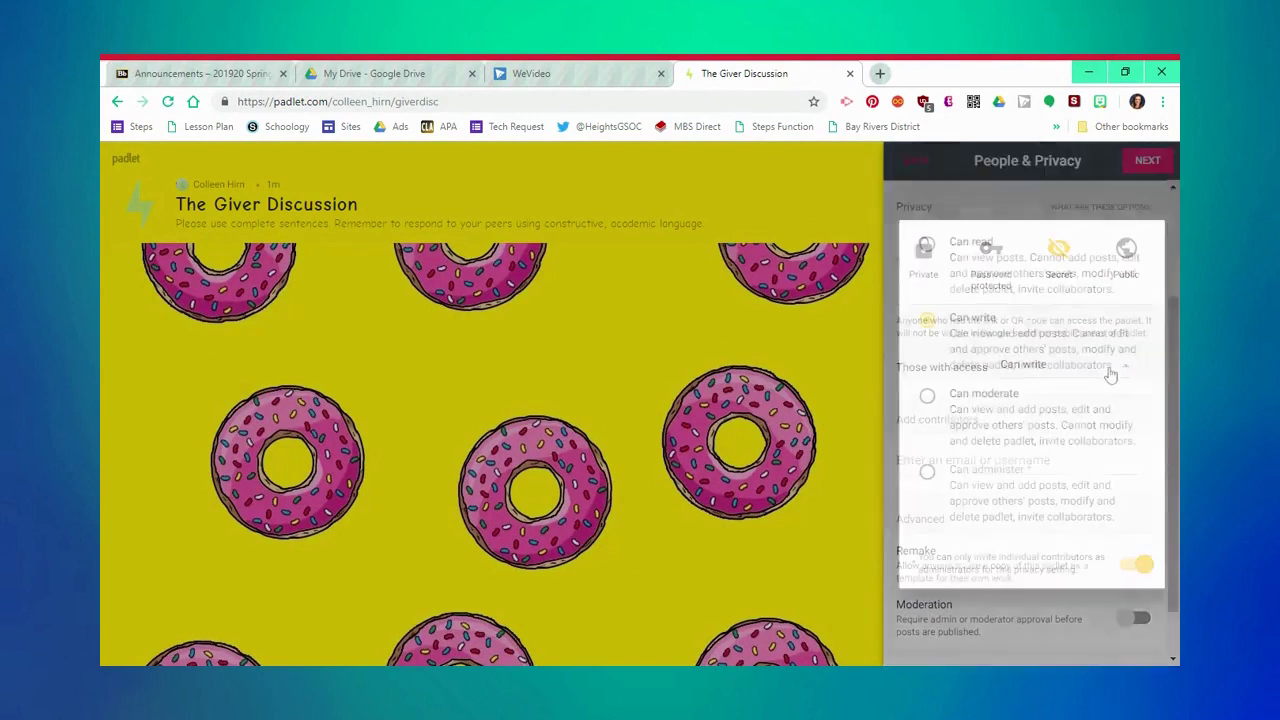
left_click(1046, 357)
left_click_drag(1177, 435, 1177, 475)
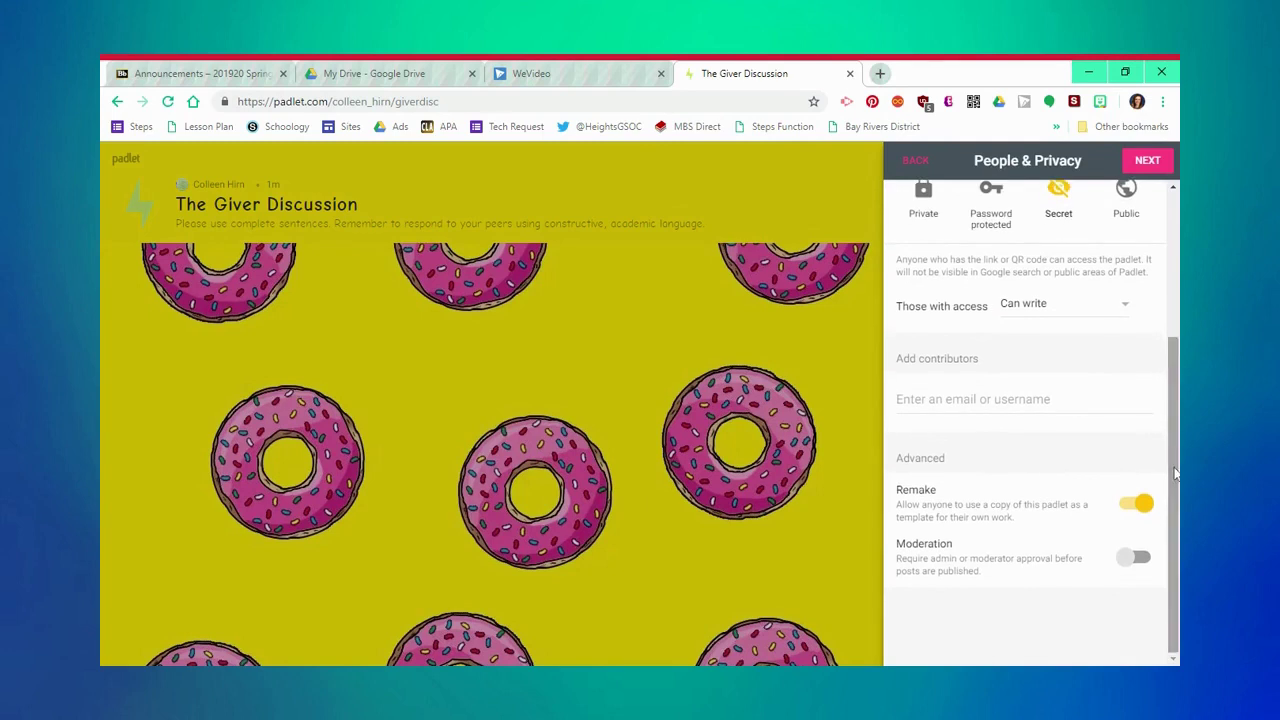
scroll(1150, 400, "up", 5)
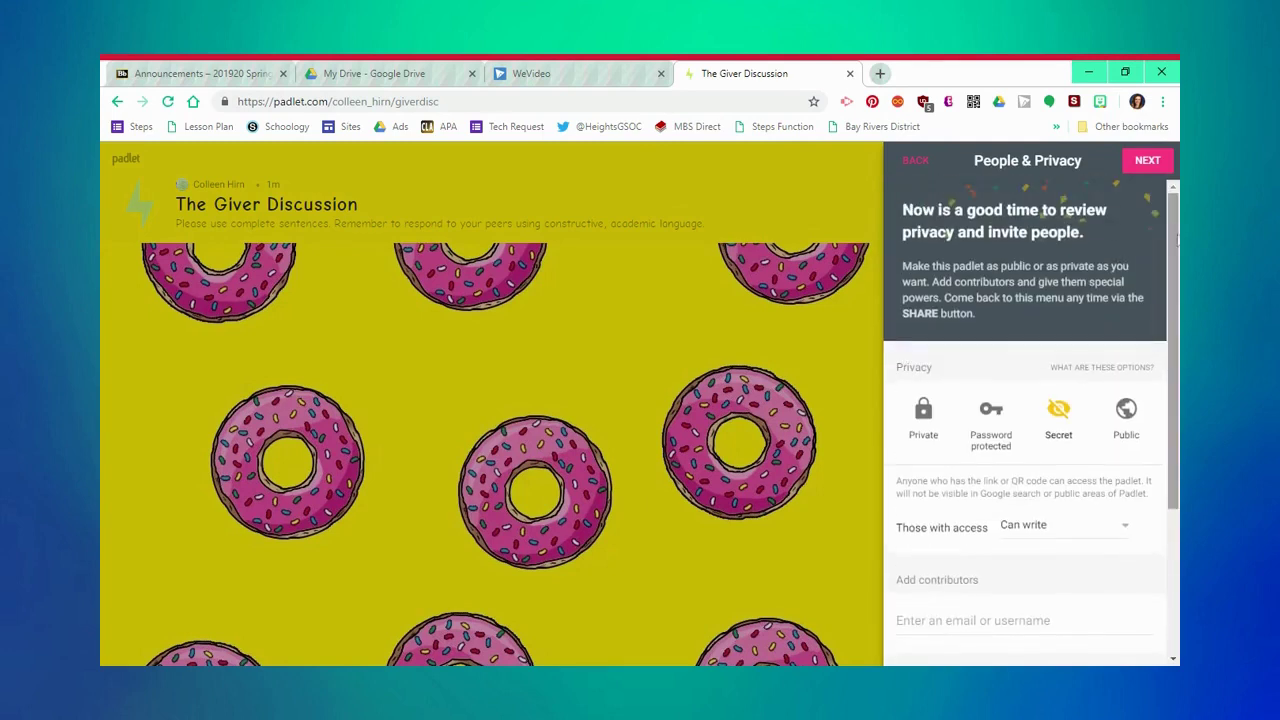
left_click(1147, 161)
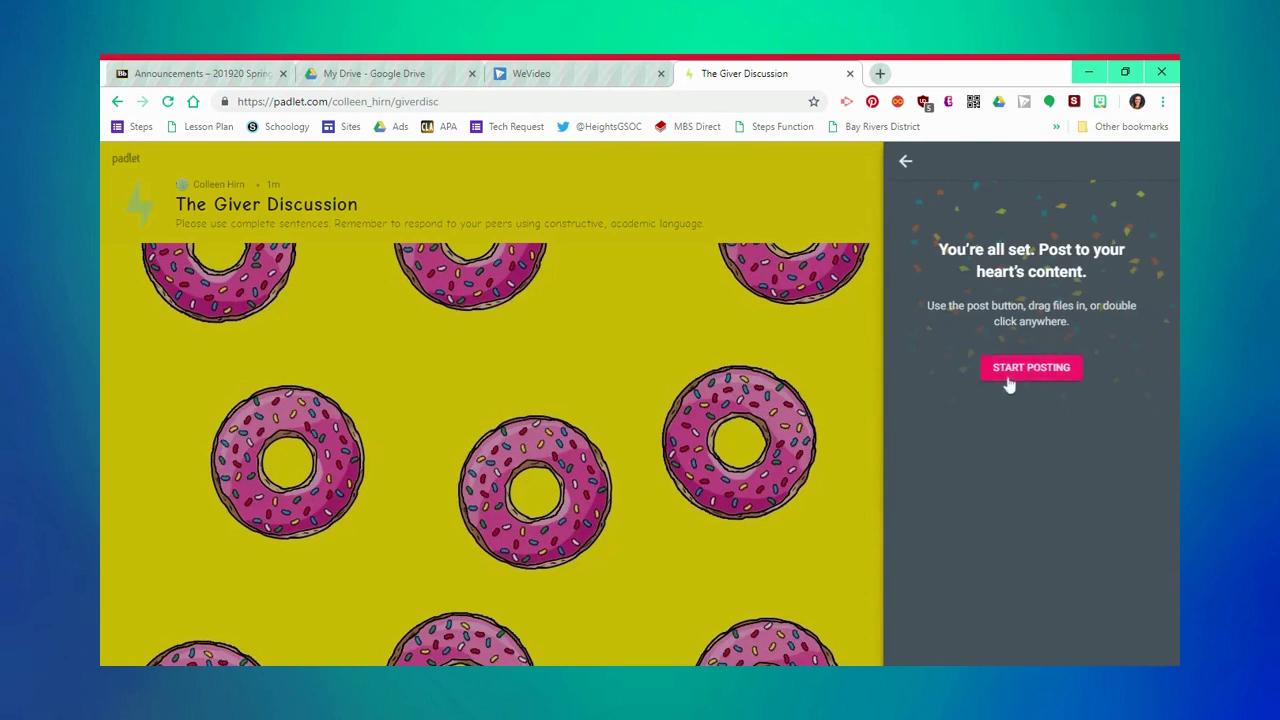
left_click(1009, 370)
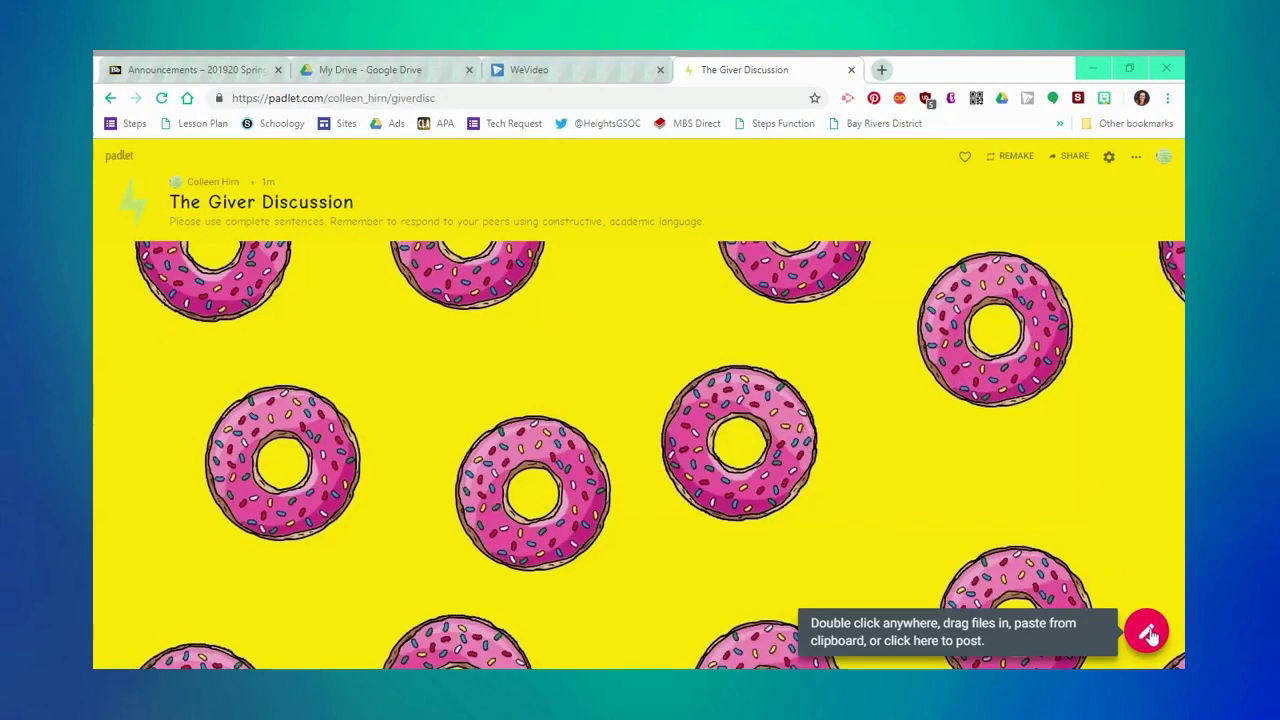
Add a post titled "Title Prediction" reading "What do you think the title "The Giver" means? Make a prediction about the novel based on the title.".
left_click(1148, 632)
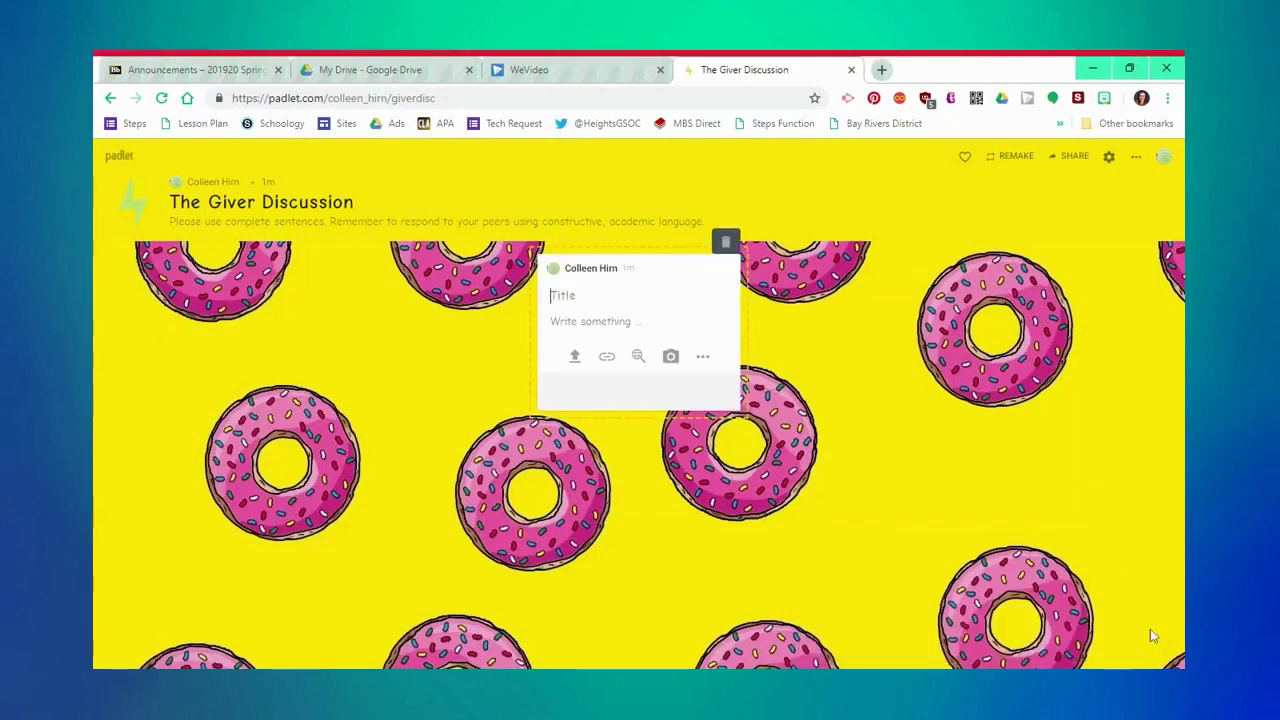
type("Title Prediction")
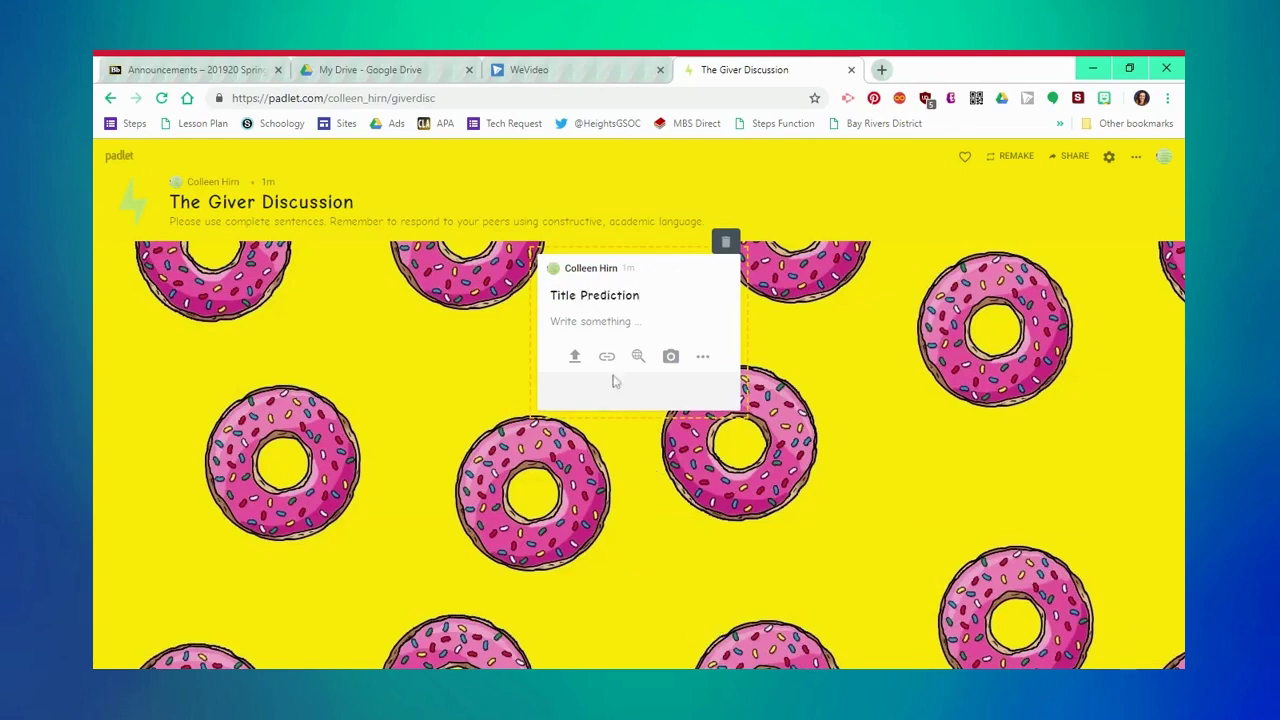
left_click(595, 322)
type("What do you think the title ")
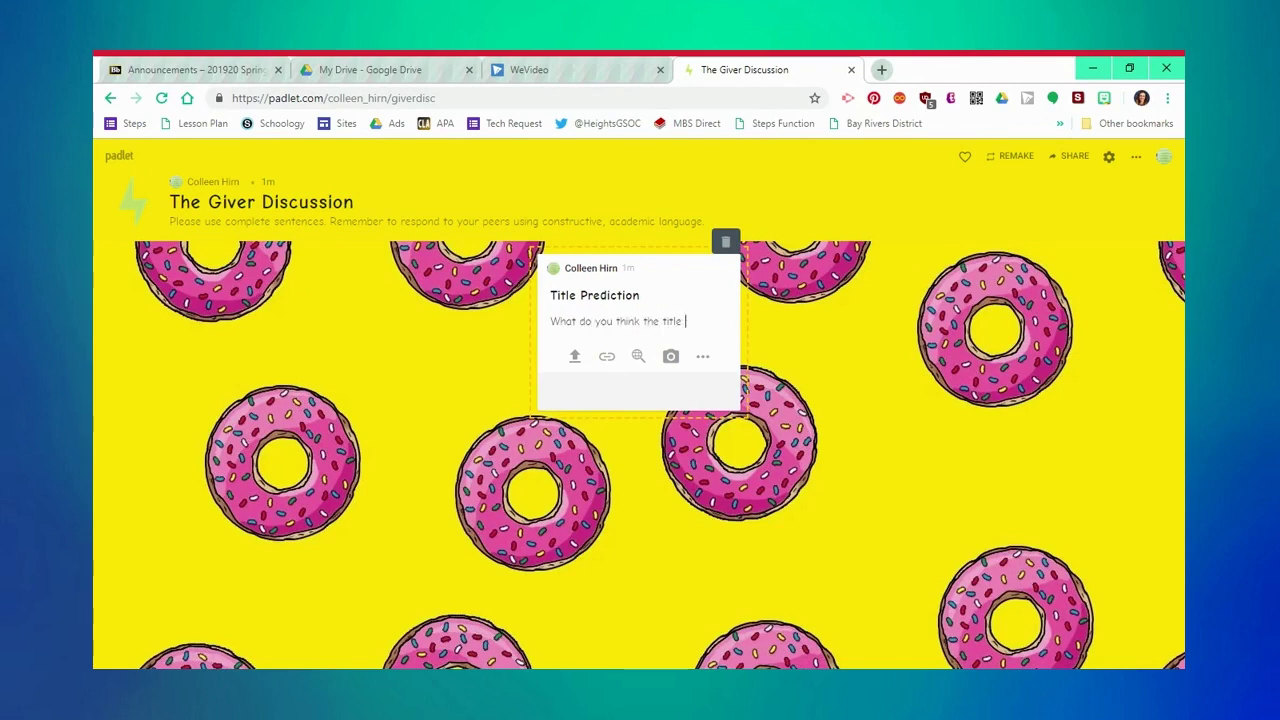
type("\"The Giver\" me")
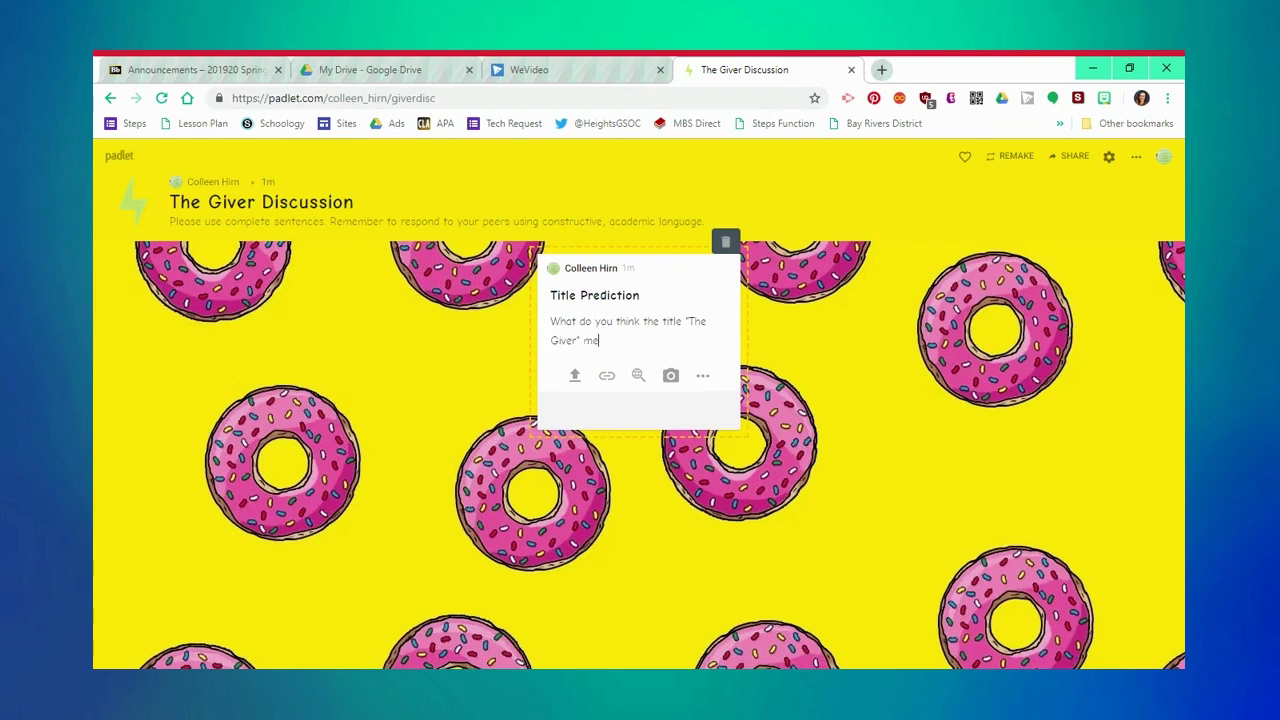
type("ans? Make a prediciont")
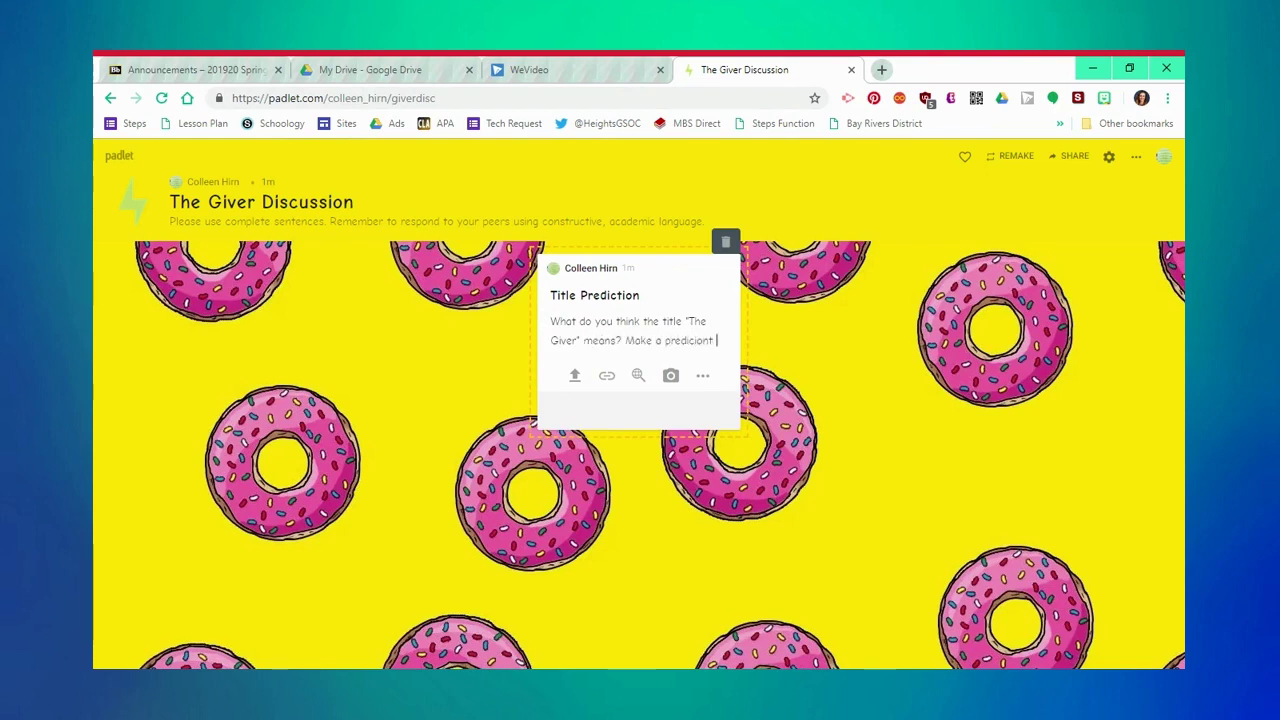
key("BackSpace")
key("BackSpace")
key("BackSpace")
key("BackSpace")
key("BackSpace")
type("tion abou")
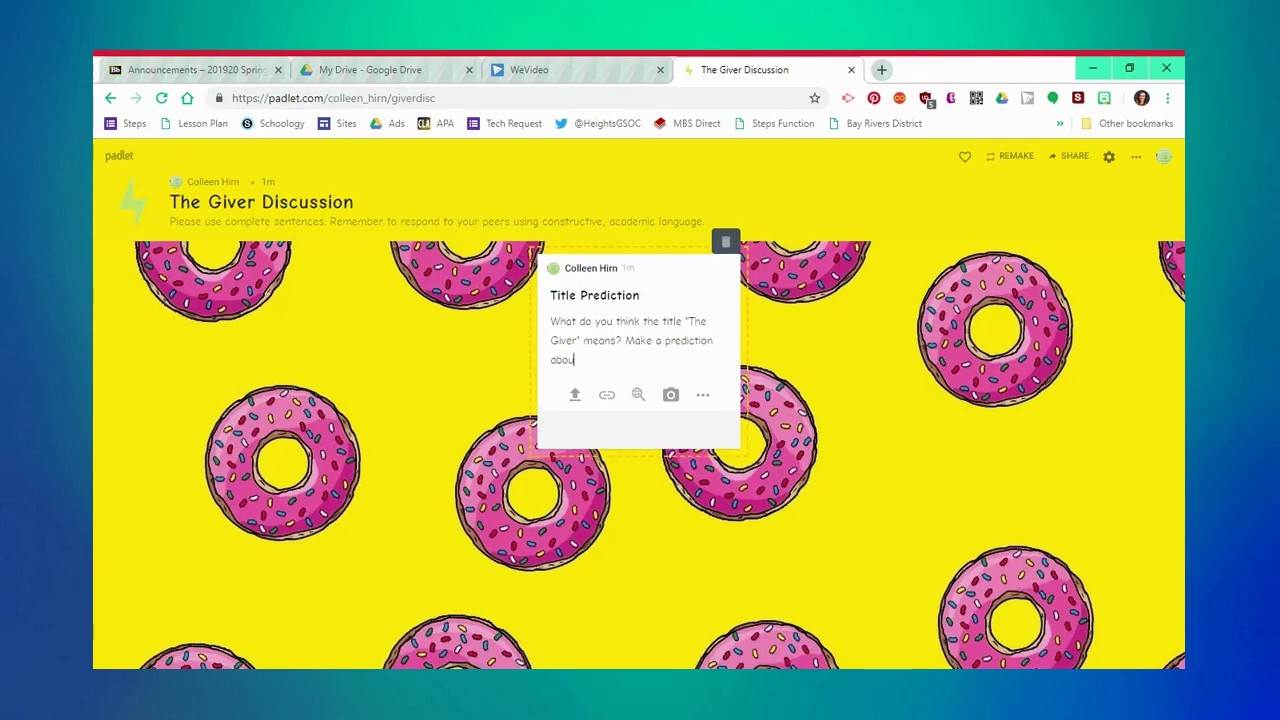
type("t the novel based on the title")
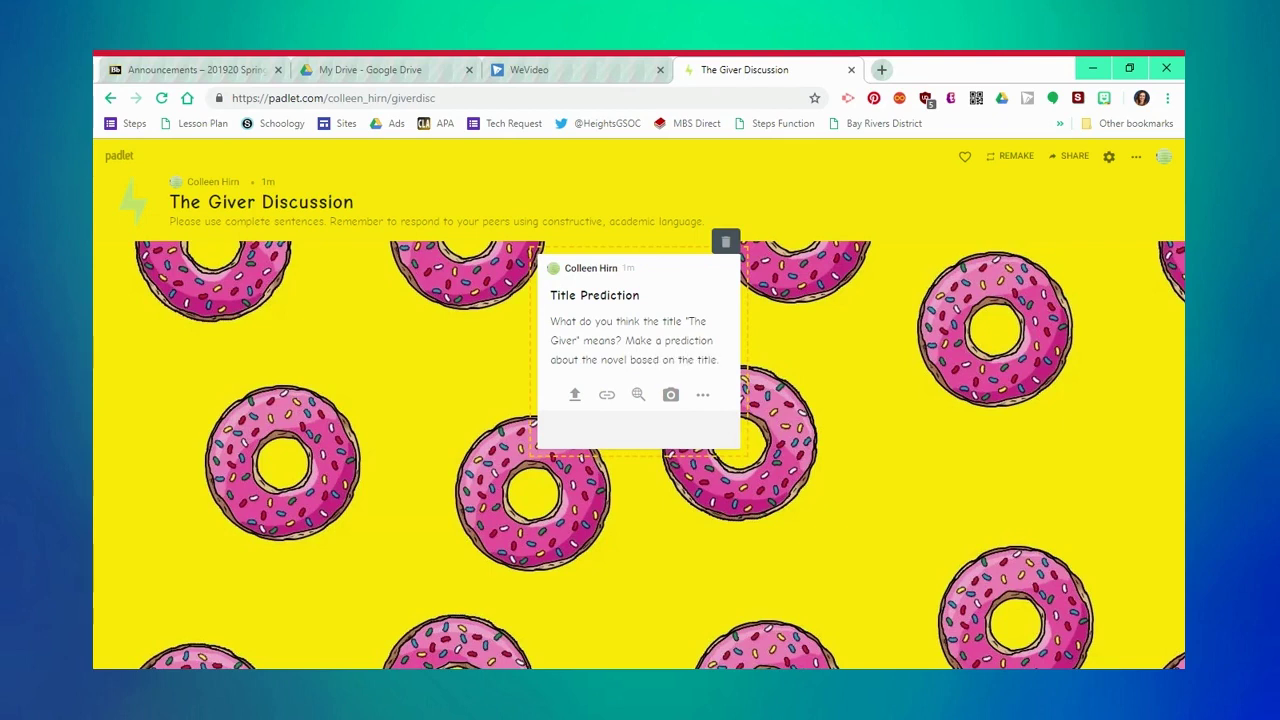
type(".")
left_click(835, 372)
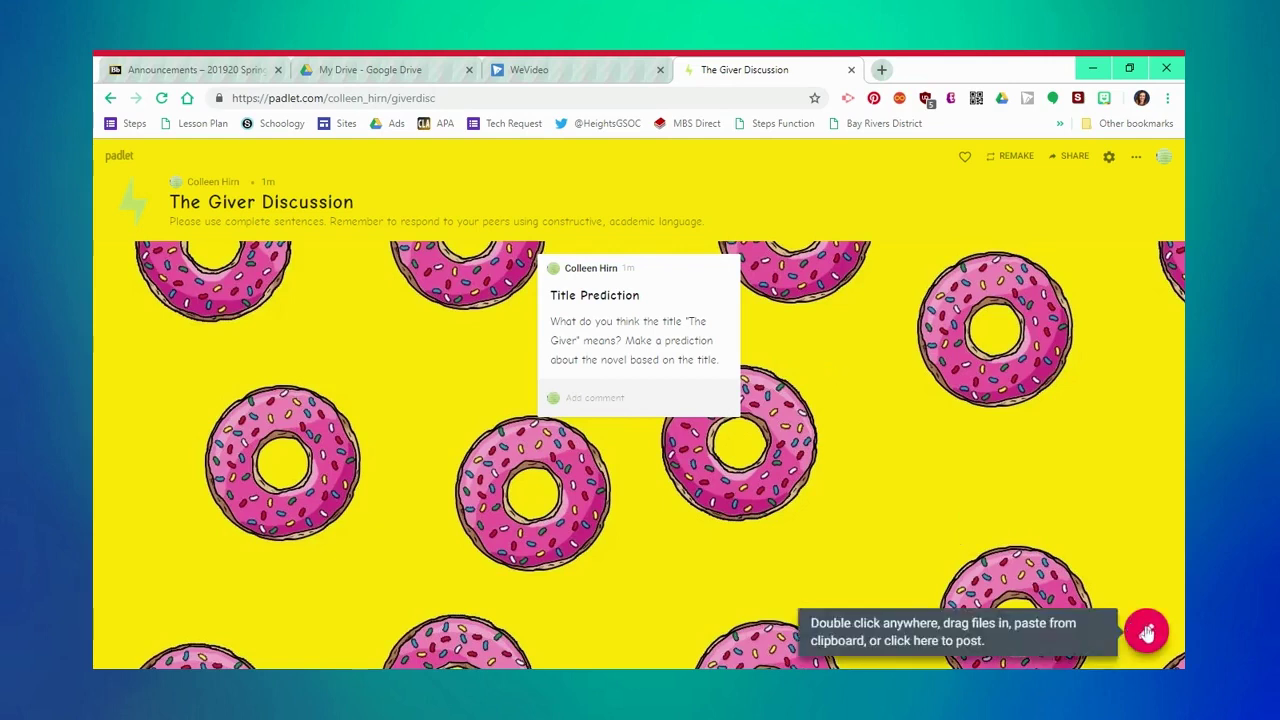
Start a second post on the wall and open its full list of attachment options.
left_click(1147, 632)
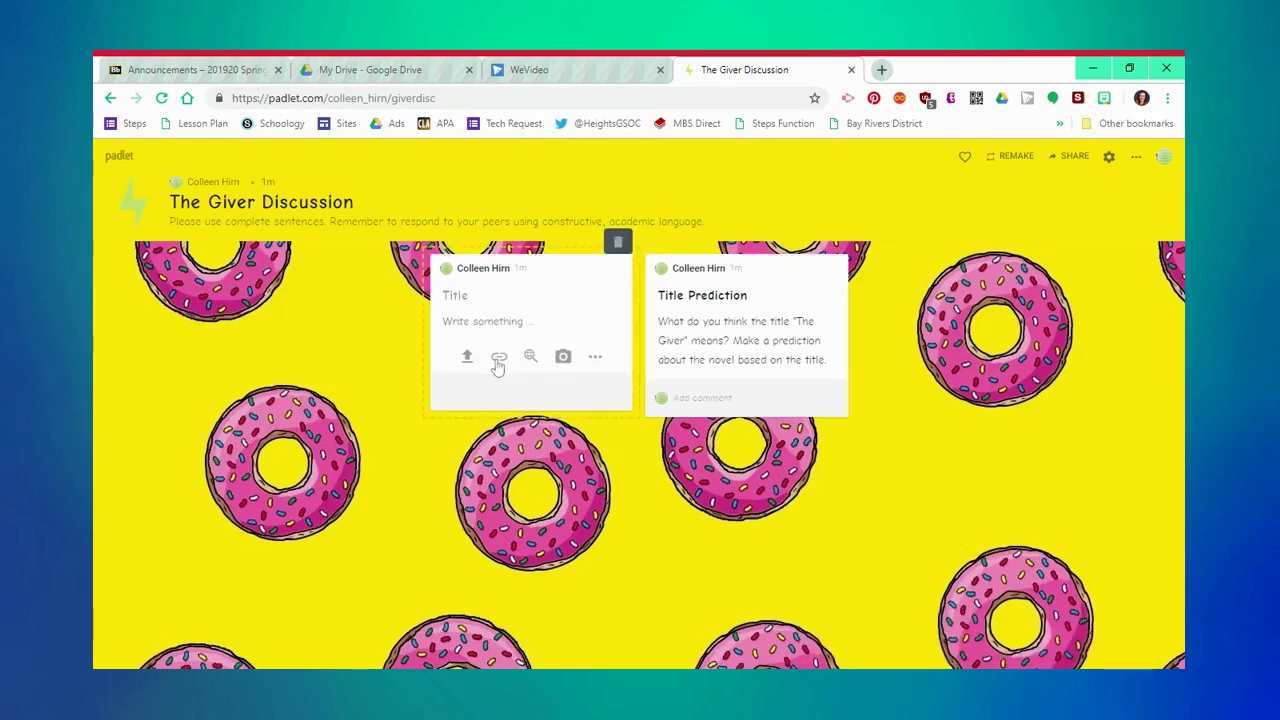
left_click(596, 360)
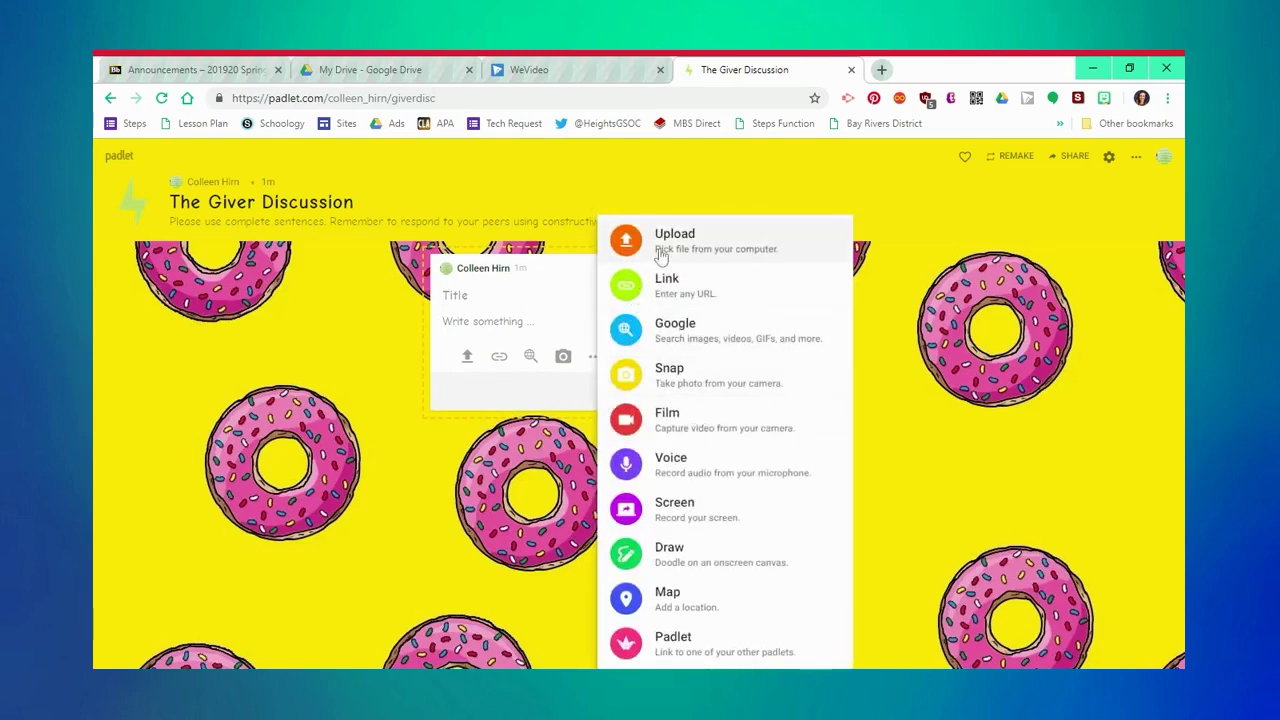